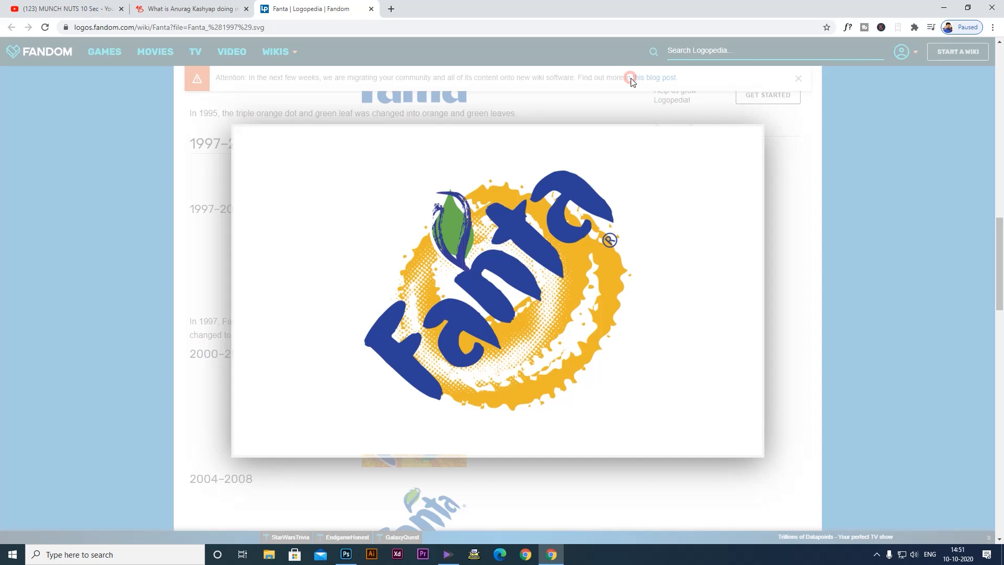
Switch to Photoshop and create a new Web Large document, 1920 x 1080 px at 72 ppi with a white background
{"action": "left_click", "coordinate": [345, 555]}
{"action": "left_click", "coordinate": [388, 469]}
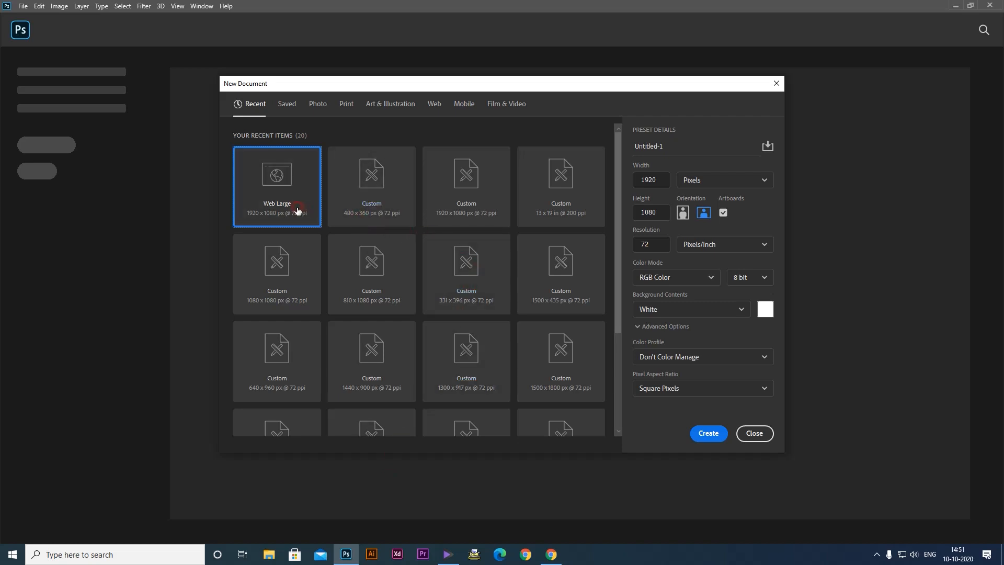
{"action": "left_click", "coordinate": [709, 433]}
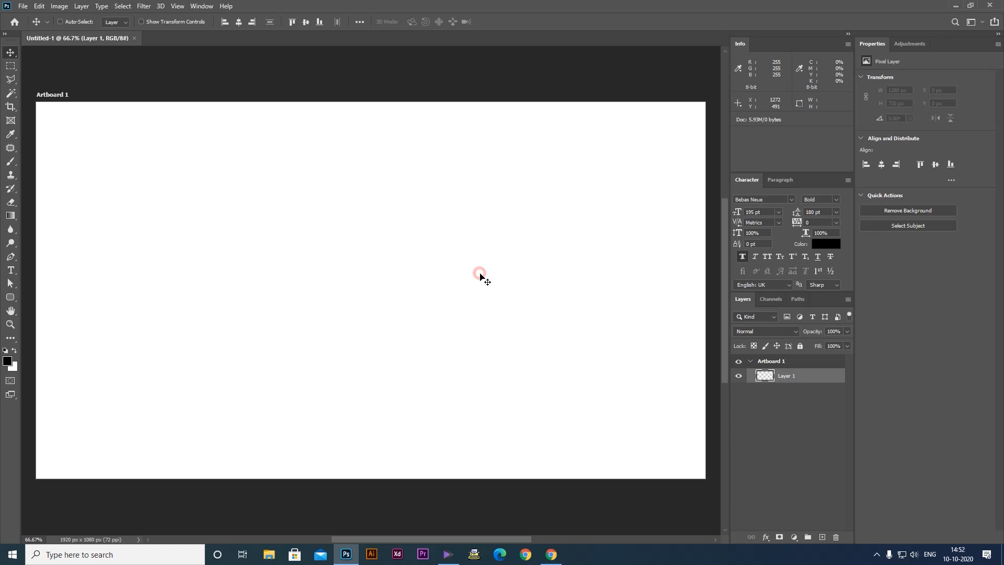
Add a new layer named "dots" above Layer 1
{"action": "key", "text": "ctrl"}
{"action": "key", "text": "ctrl+shift+n"}
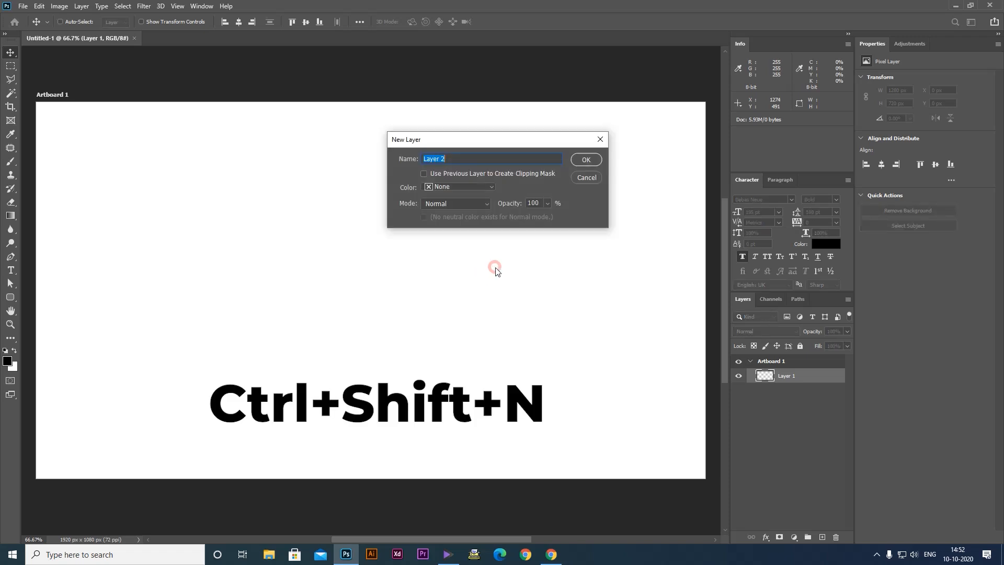
{"action": "type", "text": "dots"}
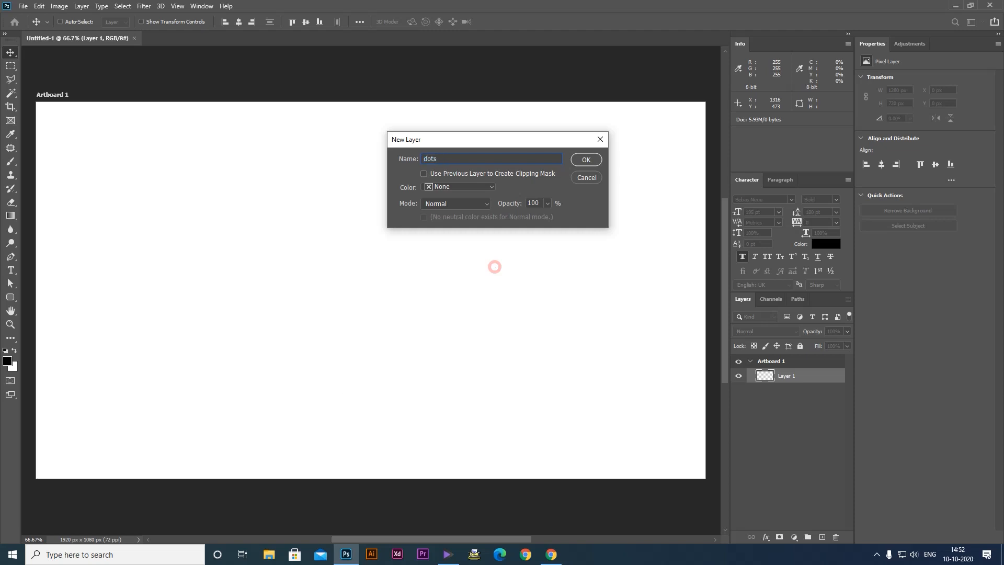
{"action": "key", "text": "Return"}
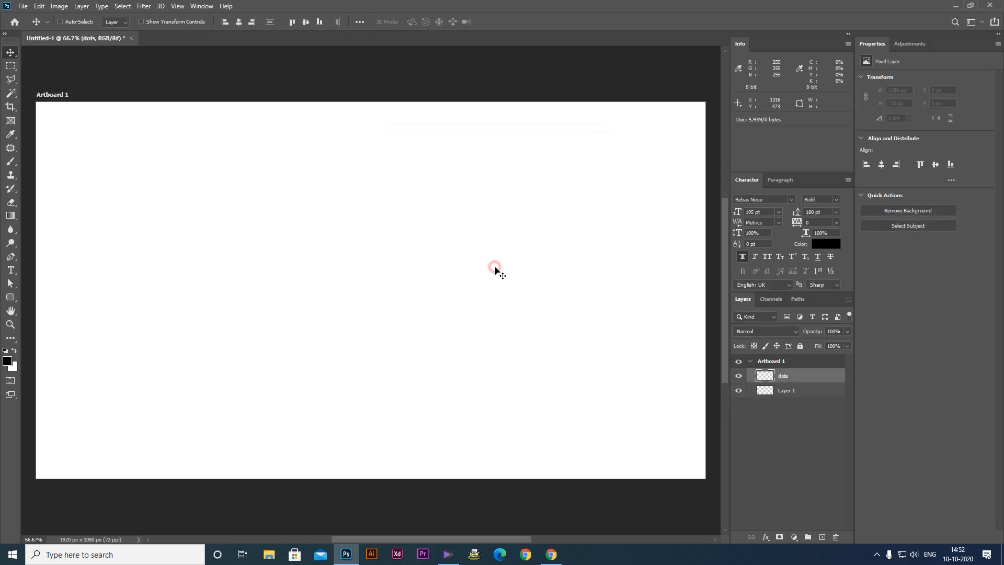
Enter Quick Mask mode on the dots layer and reduce the soft Brush tool's size to 500 px
{"action": "key", "text": "q"}
{"action": "key", "text": "q"}
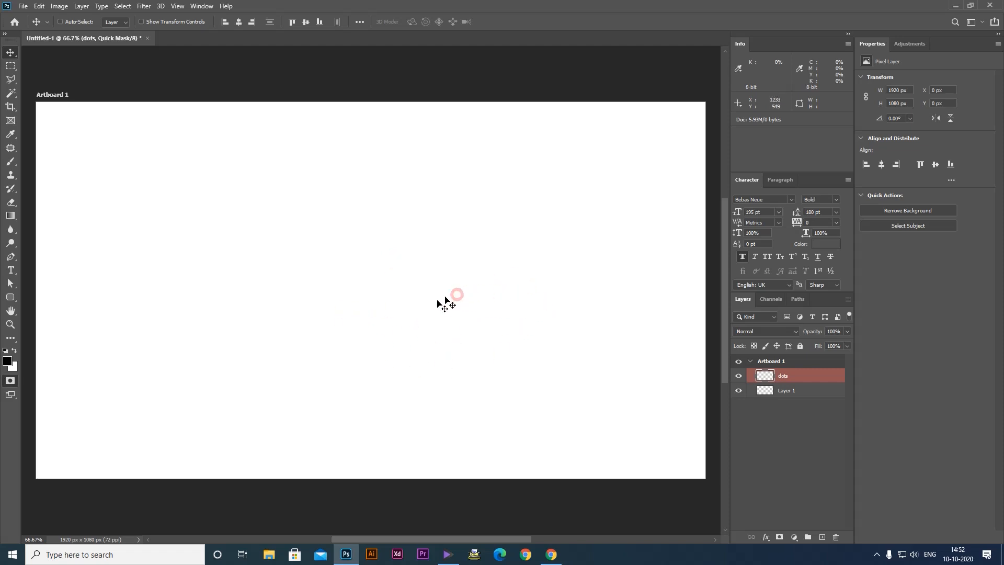
{"action": "key", "text": "b"}
{"action": "key", "text": "bracketleft"}
{"action": "key", "text": "bracketleft"}
{"action": "key", "text": "bracketleft"}
{"action": "key", "text": "bracketleft"}
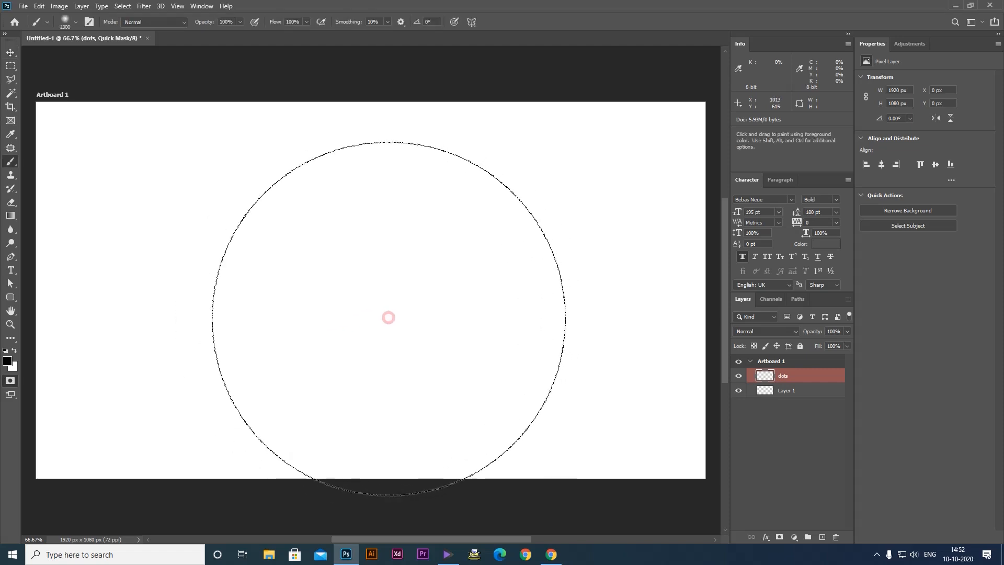
{"action": "key", "text": "bracketleft"}
{"action": "key", "text": "bracketleft"}
{"action": "key", "text": "bracketleft"}
{"action": "key", "text": "bracketleft"}
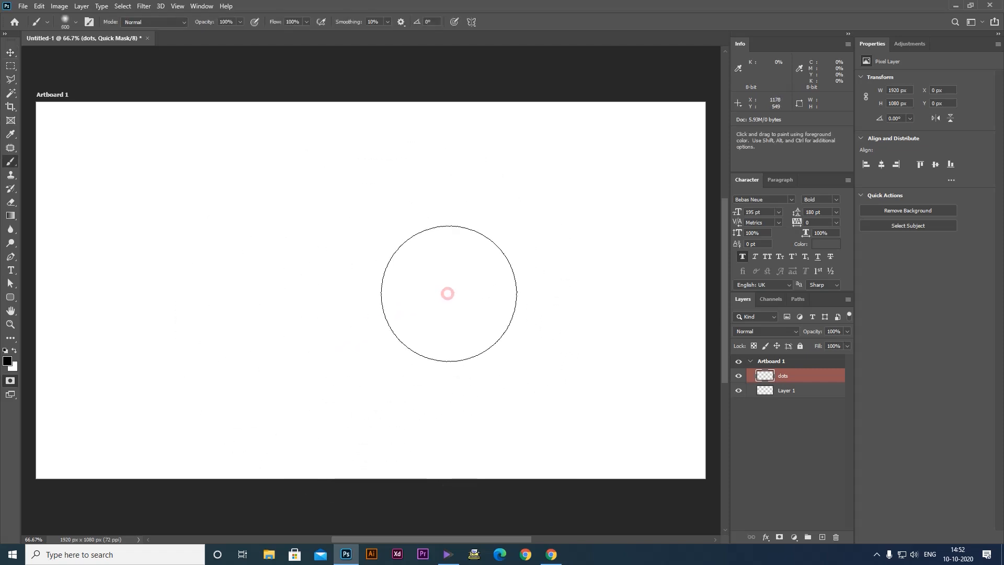
Paint soft mask spots near the artboard's center, upper corners and lower right, plus a broad curved stroke across the lower left
{"action": "left_click", "coordinate": [463, 287]}
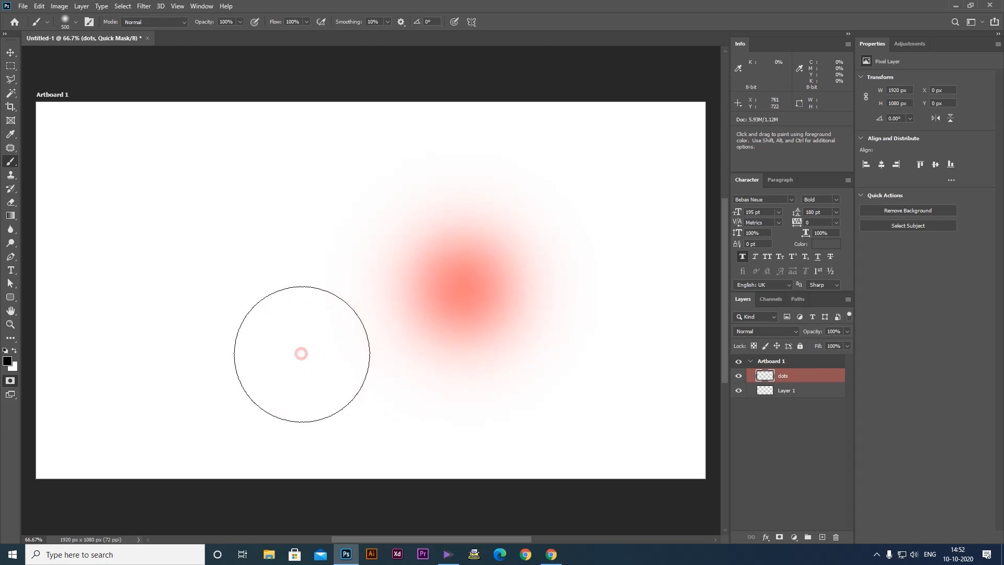
{"action": "mouse_move", "coordinate": [301, 353]}
{"action": "left_mouse_down"}
{"action": "mouse_move", "coordinate": [326, 373]}
{"action": "mouse_move", "coordinate": [99, 322]}
{"action": "mouse_move", "coordinate": [137, 332]}
{"action": "mouse_move", "coordinate": [108, 337]}
{"action": "mouse_move", "coordinate": [133, 344]}
{"action": "mouse_move", "coordinate": [150, 383]}
{"action": "mouse_move", "coordinate": [197, 412]}
{"action": "mouse_move", "coordinate": [429, 455]}
{"action": "left_mouse_up"}
{"action": "left_click", "coordinate": [177, 118]}
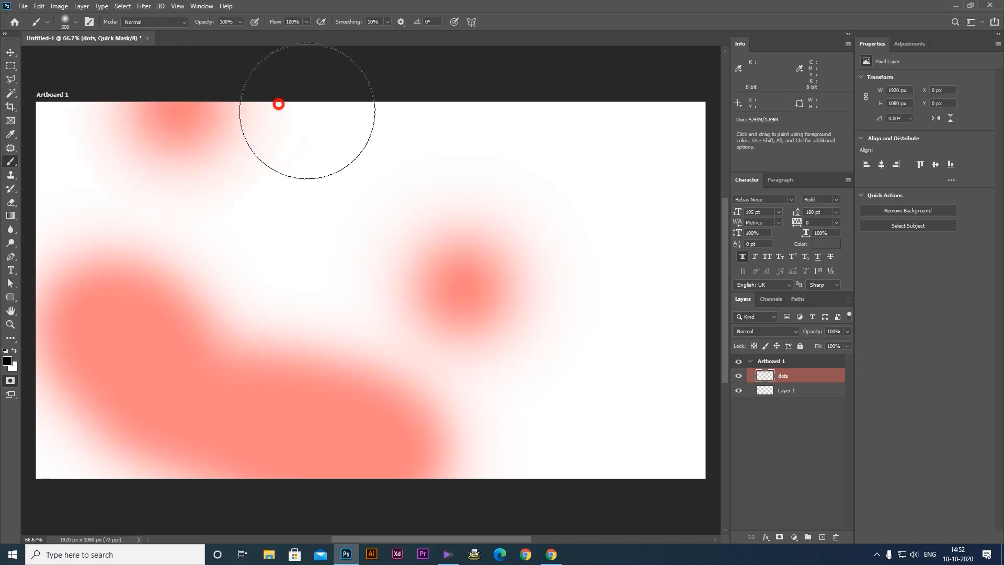
{"action": "left_click", "coordinate": [651, 124]}
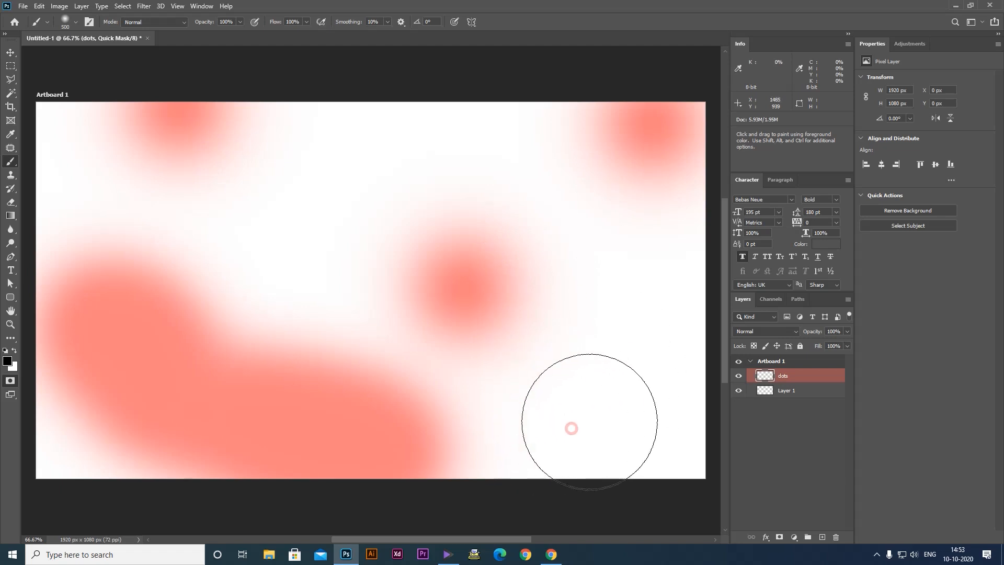
{"action": "left_click", "coordinate": [631, 423]}
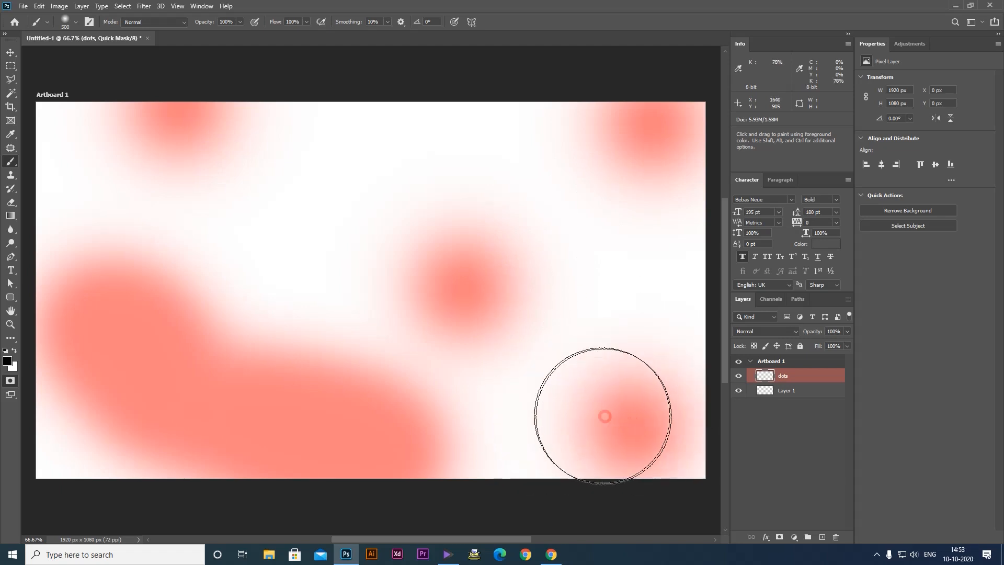
{"action": "key", "text": "v"}
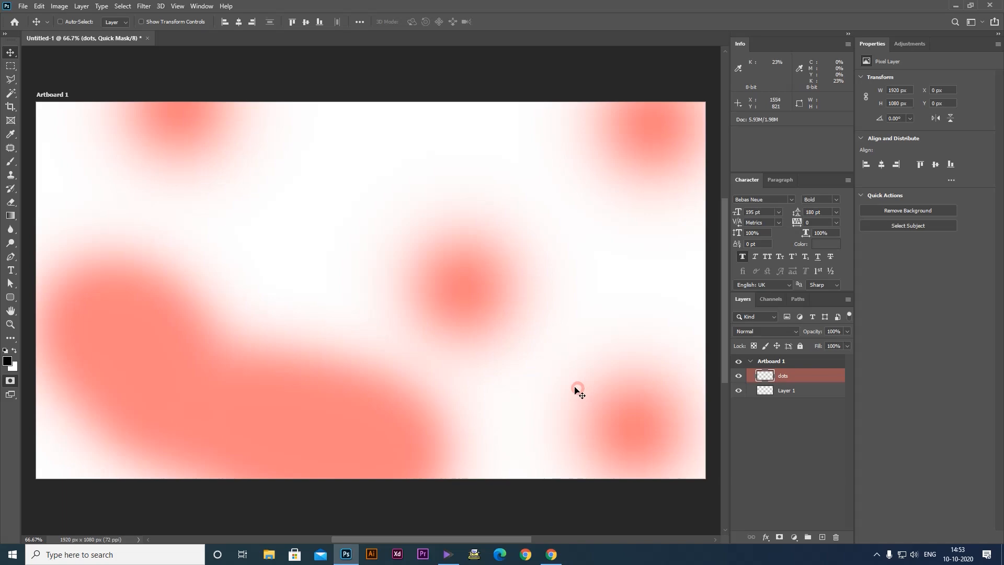
Try the Color Halftone filter on the painted mask with a 25-pixel maximum radius and all channel angles at 0, then undo it
{"action": "left_click", "coordinate": [144, 6]}
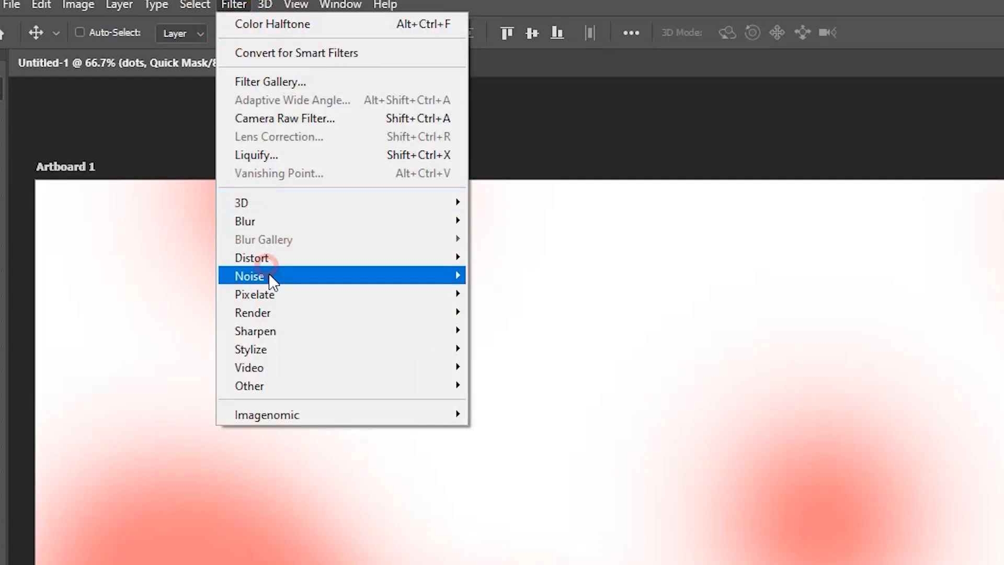
{"action": "left_click", "coordinate": [290, 296]}
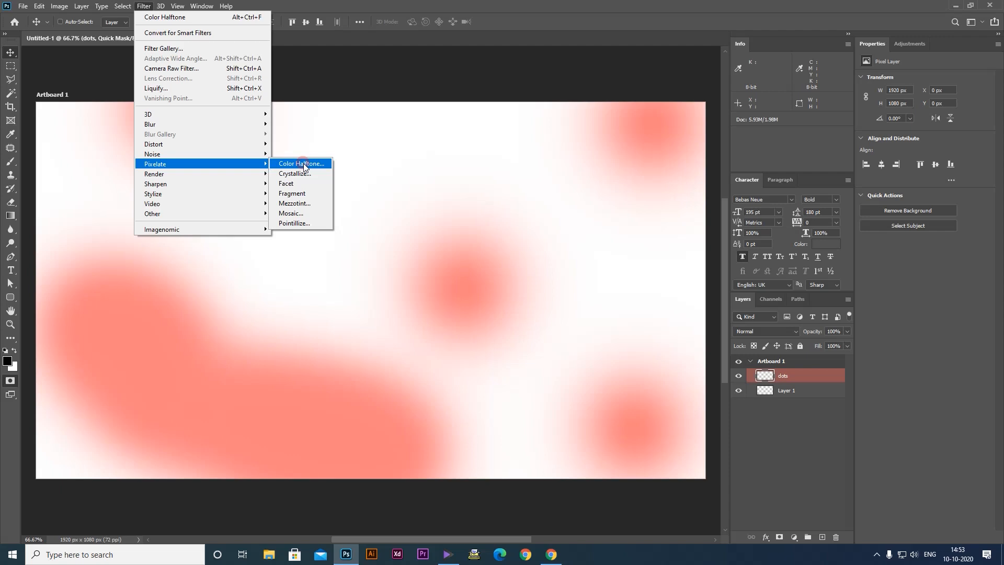
{"action": "left_click", "coordinate": [303, 164]}
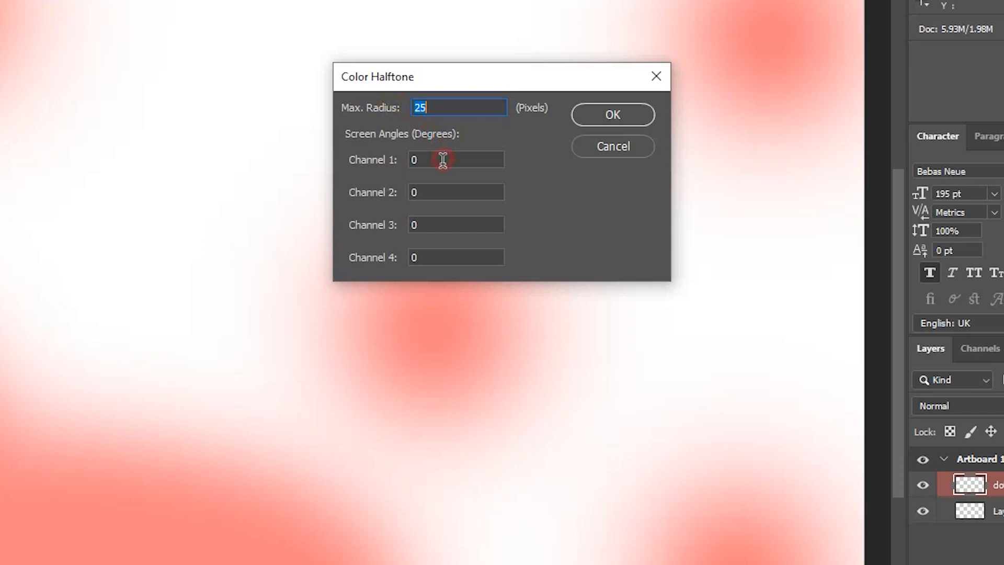
{"action": "left_click", "coordinate": [466, 194]}
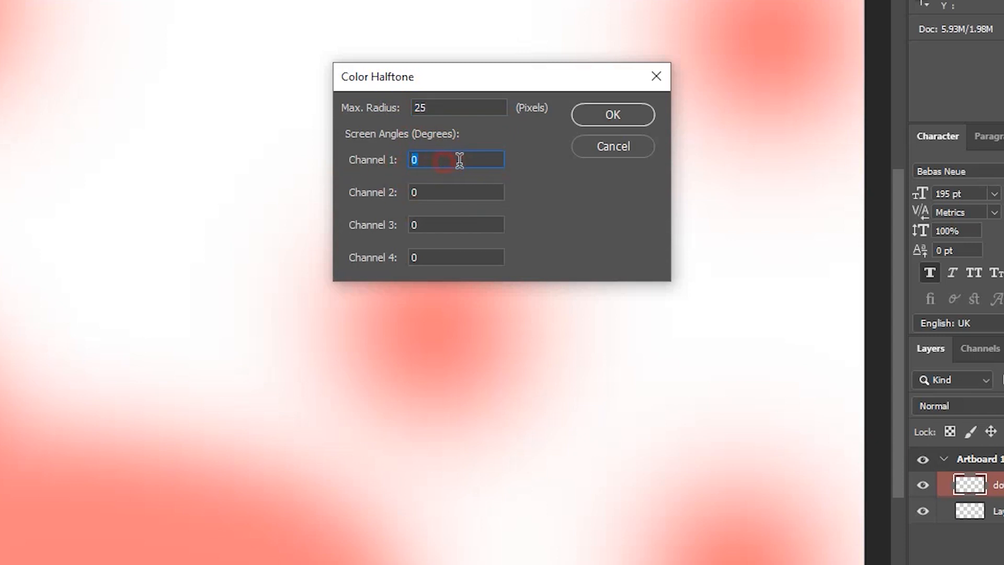
{"action": "key", "text": "Tab"}
{"action": "key", "text": "Tab"}
{"action": "key", "text": "Tab"}
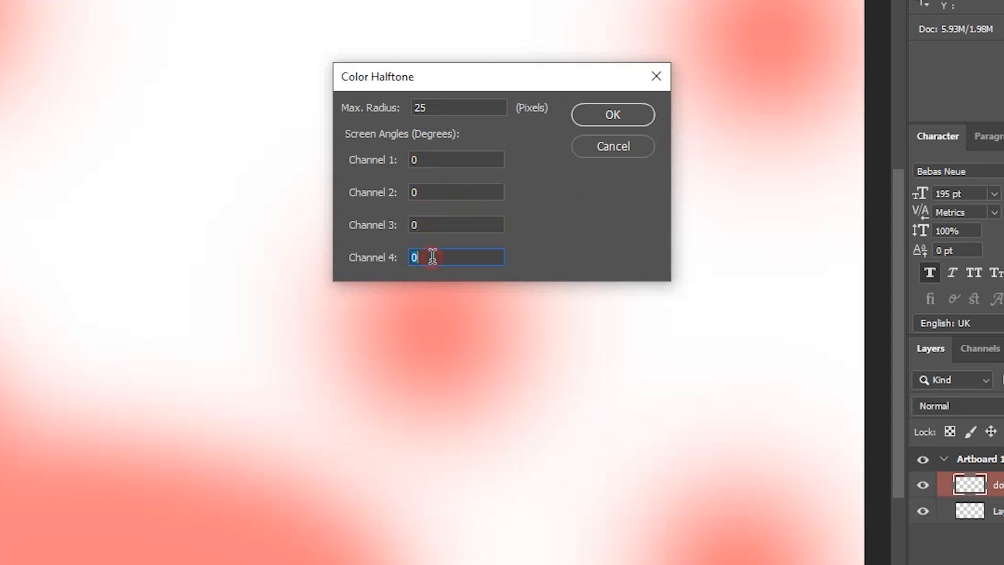
{"action": "double_click", "coordinate": [439, 107]}
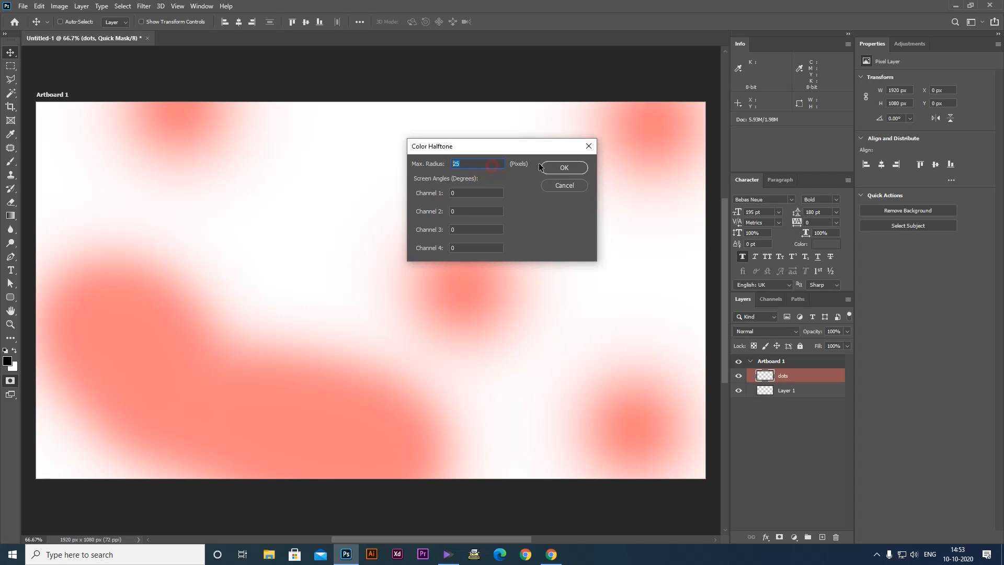
{"action": "left_click", "coordinate": [567, 168]}
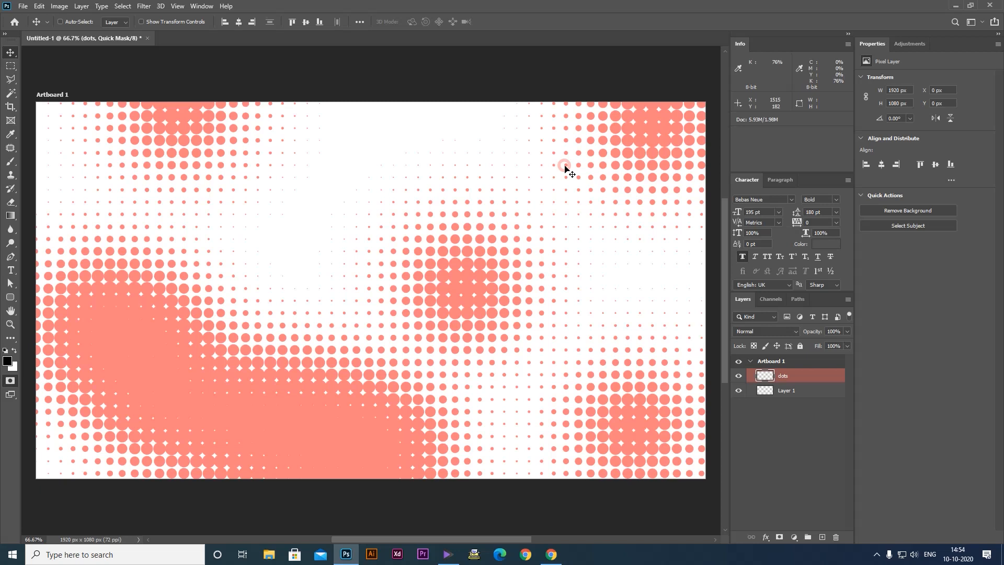
{"action": "key", "text": "ctrl+z"}
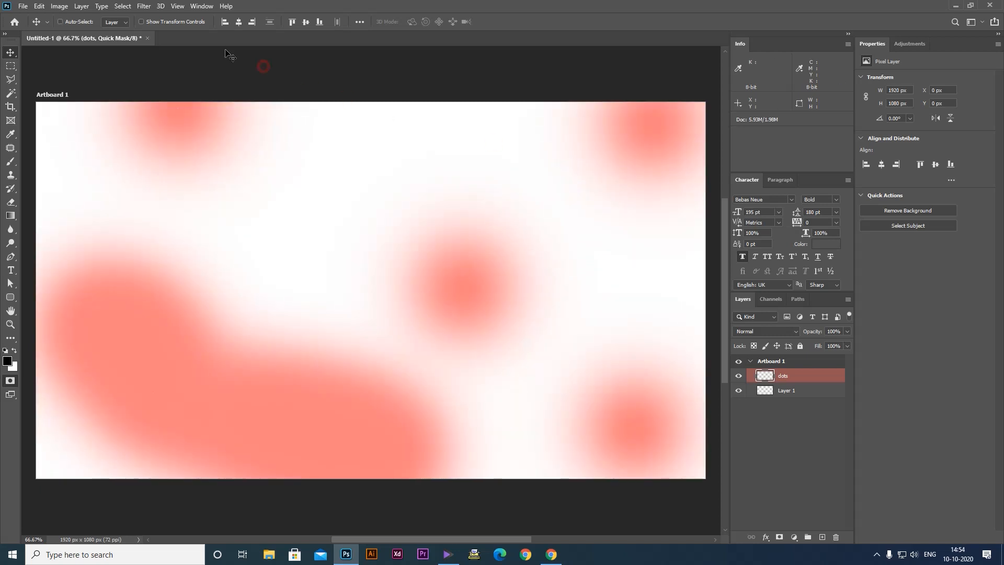
Apply the Color Halftone filter to the mask with a maximum radius of 15 pixels and all screen angles at 0
{"action": "left_click", "coordinate": [144, 6]}
{"action": "mouse_move", "coordinate": [163, 164]}
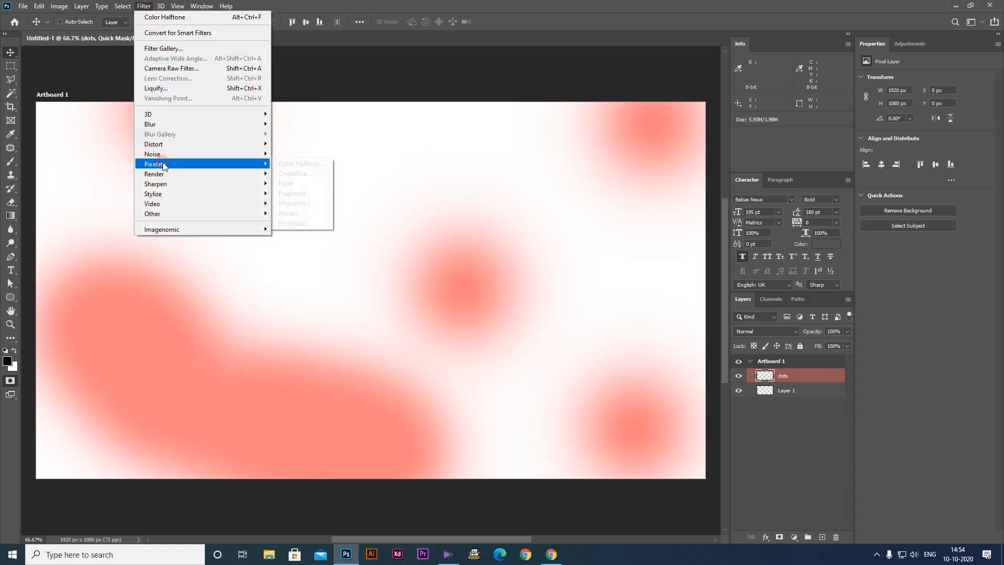
{"action": "left_click", "coordinate": [288, 163]}
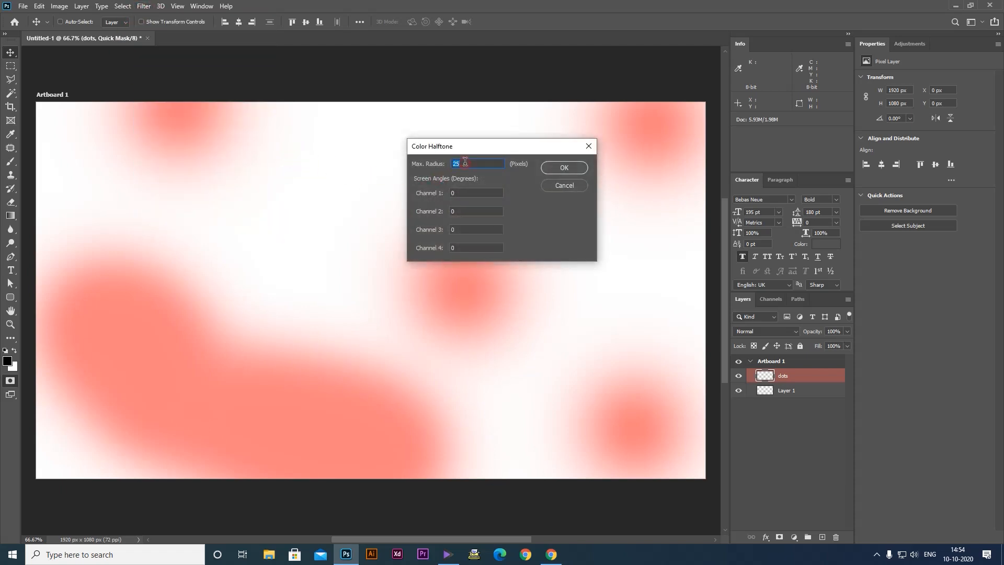
{"action": "type", "text": "15"}
{"action": "left_click", "coordinate": [565, 167]}
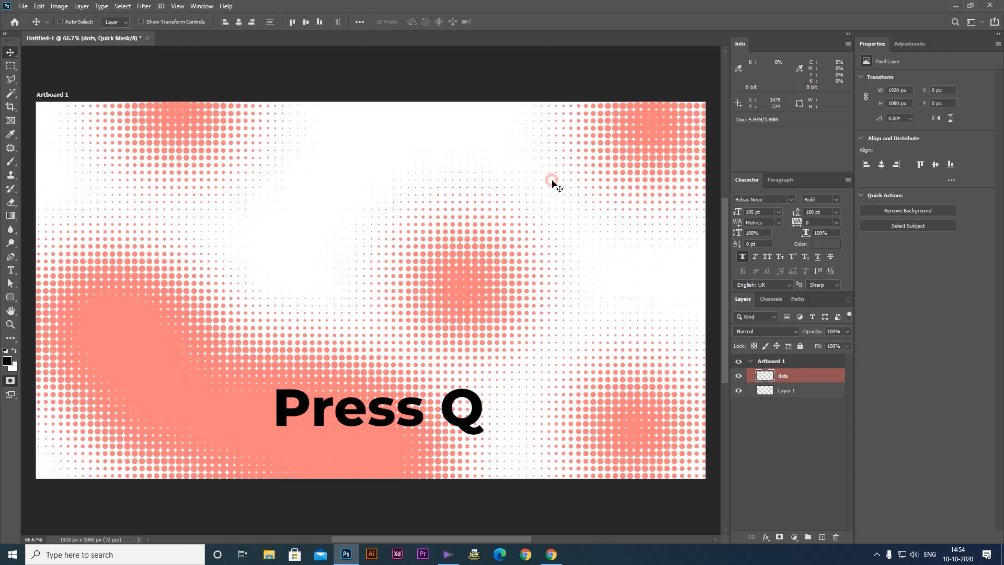
Exit Quick Mask mode and invert the resulting selection so the halftone dots are selected
{"action": "key", "text": "q"}
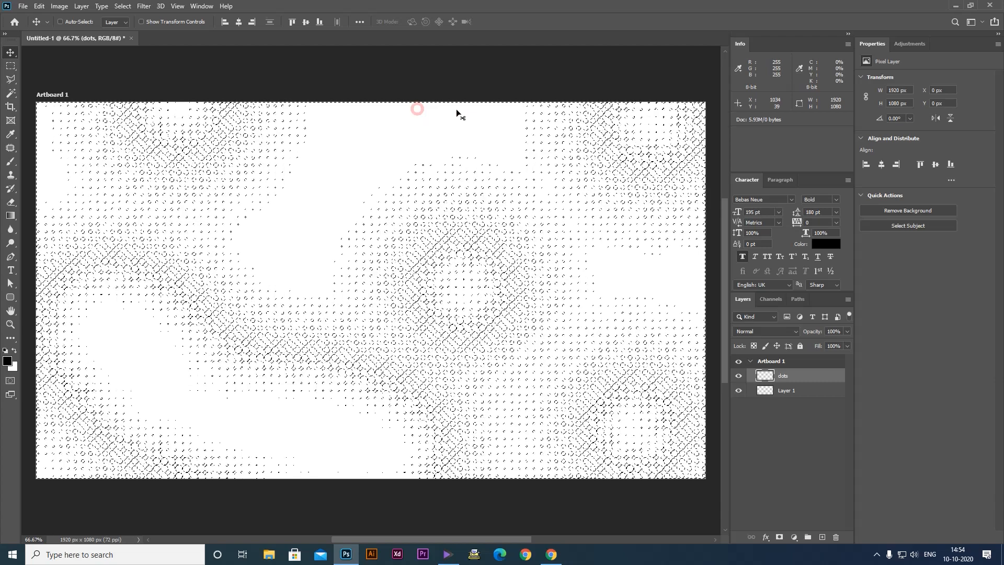
{"action": "key", "text": "ctrl+shift+i"}
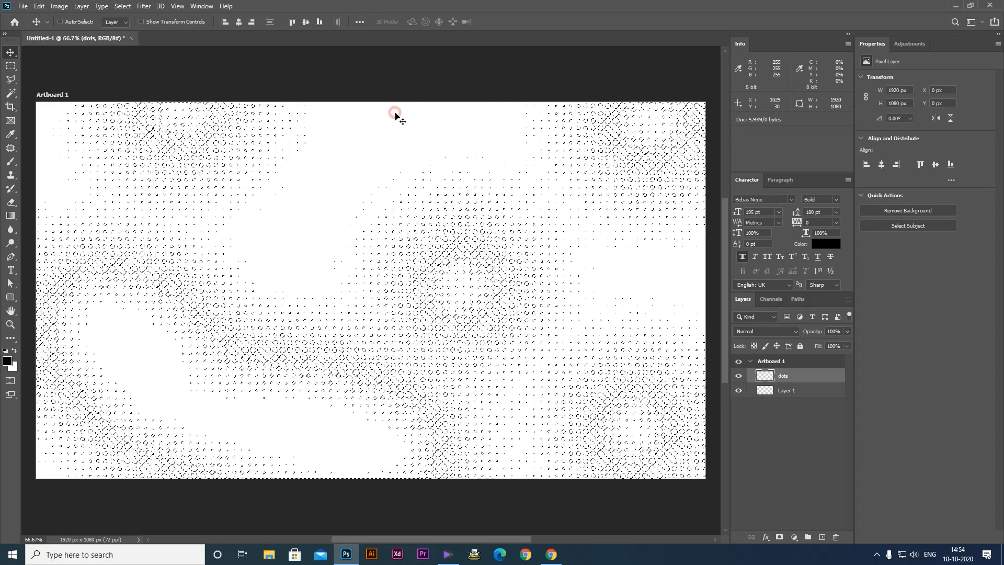
Fill the selected halftone dots on the dots layer with a red foreground color and deselect them
{"action": "left_click", "coordinate": [6, 361]}
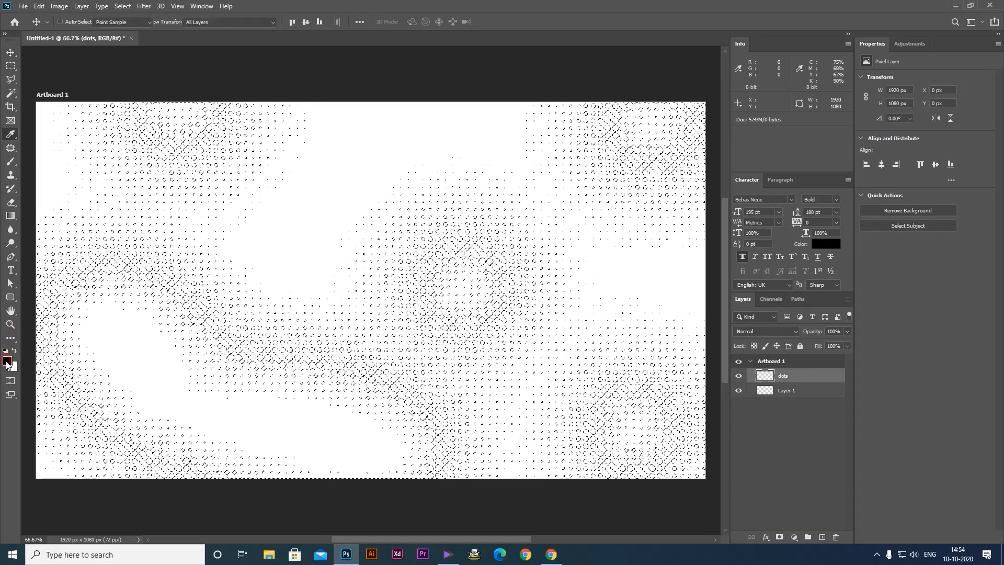
{"action": "left_click", "coordinate": [789, 362]}
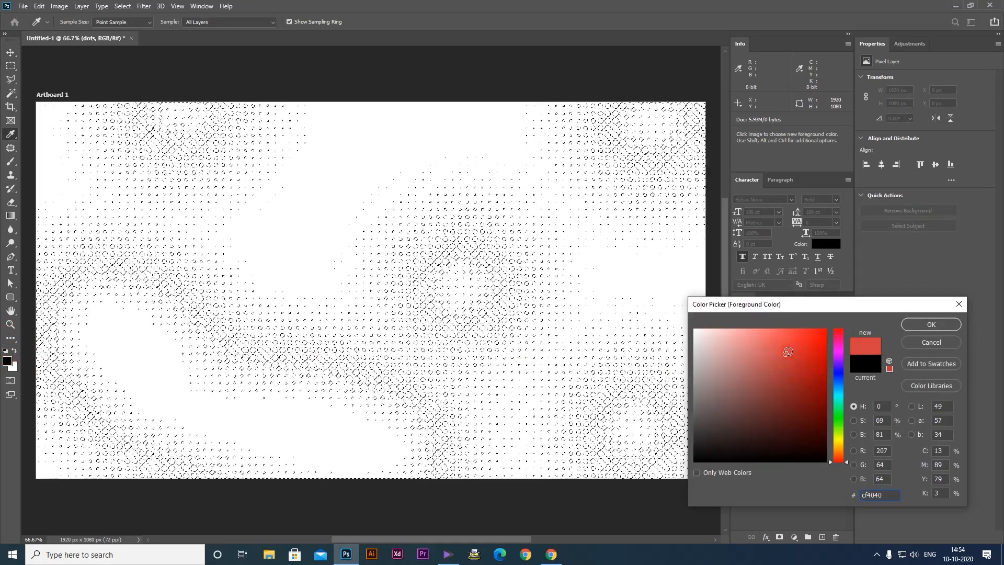
{"action": "key", "text": "Return"}
{"action": "key", "text": "v"}
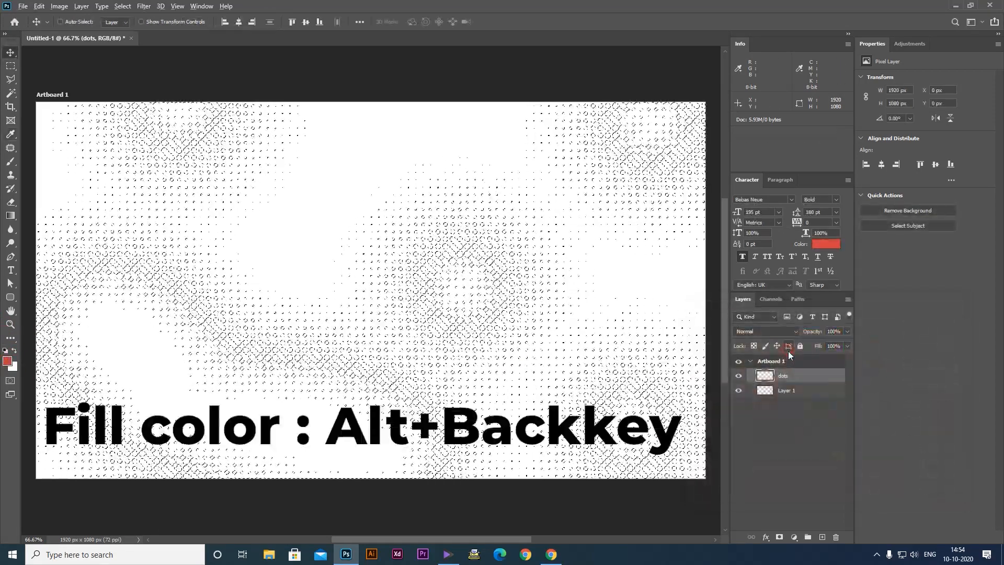
{"action": "key", "text": "alt+BackSpace"}
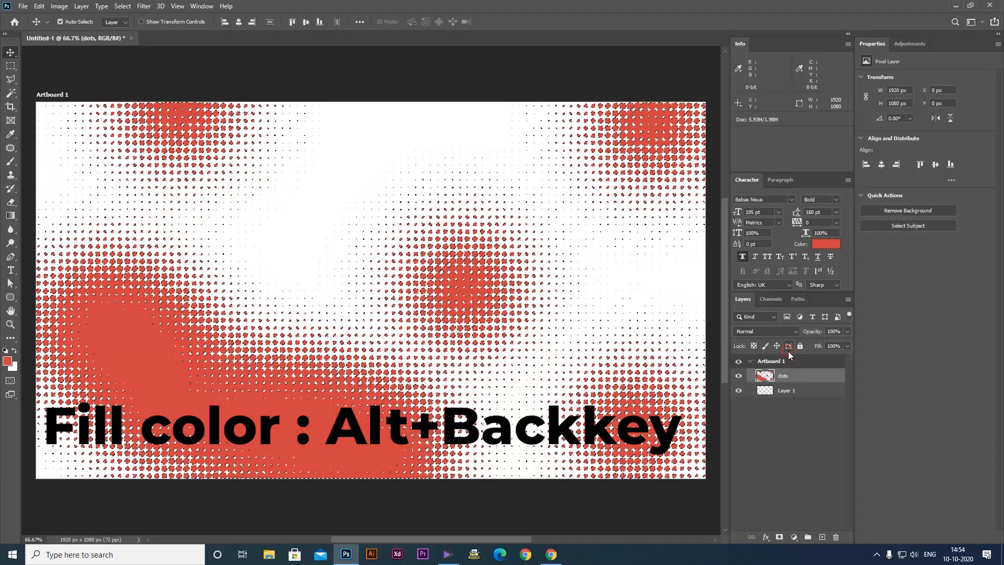
{"action": "key", "text": "ctrl+d"}
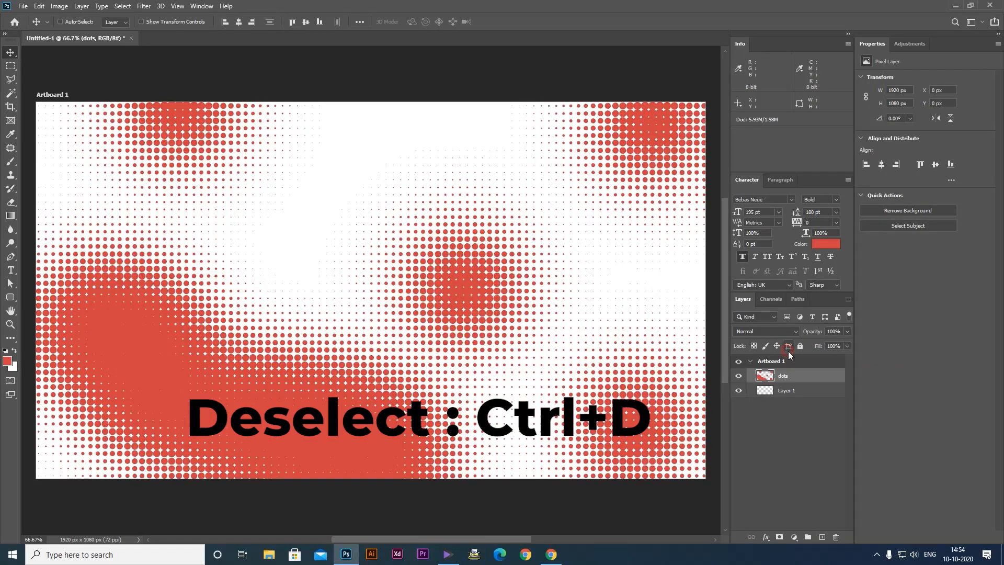
Delete the dots layer and add a new blank layer with the default name above Layer 1
{"action": "left_click_drag", "start_coordinate": [542, 331], "coordinate": [519, 335]}
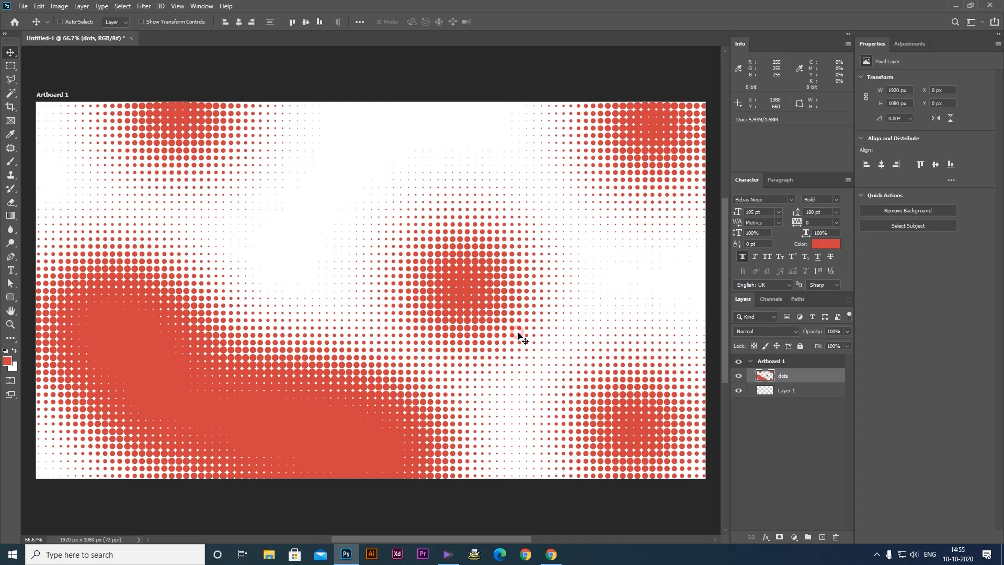
{"action": "key", "text": "Delete"}
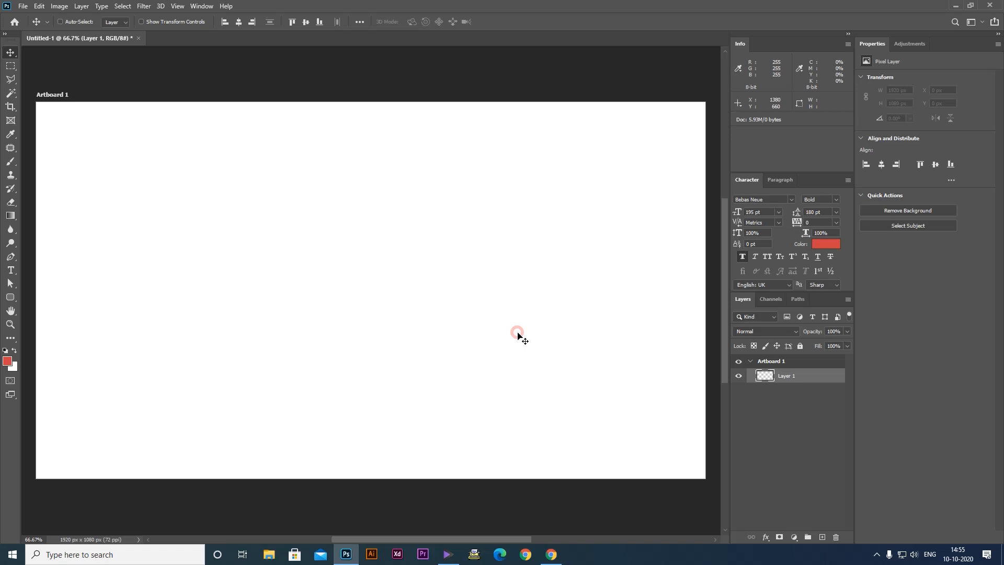
{"action": "key", "text": "ctrl+shift+n"}
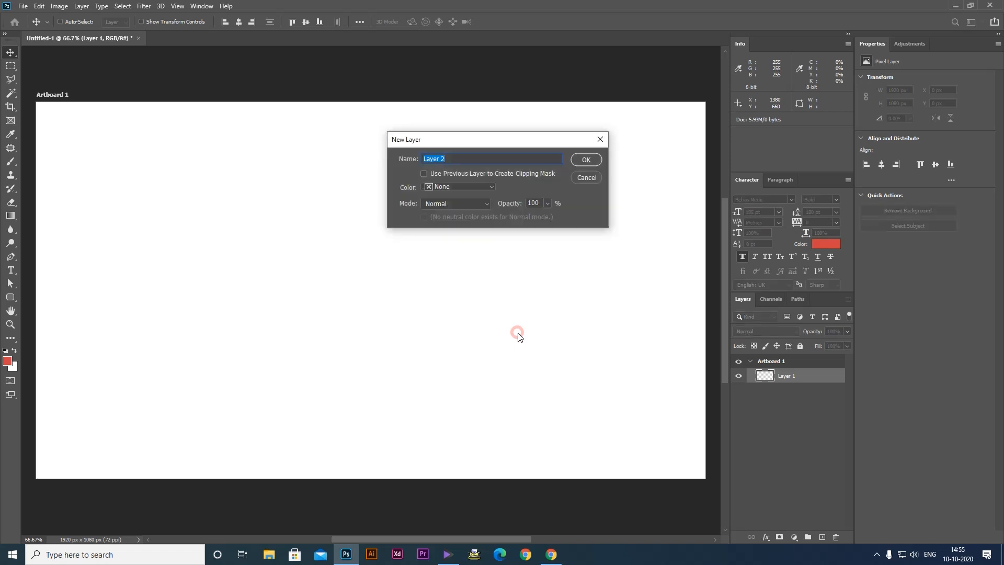
{"action": "key", "text": "Return"}
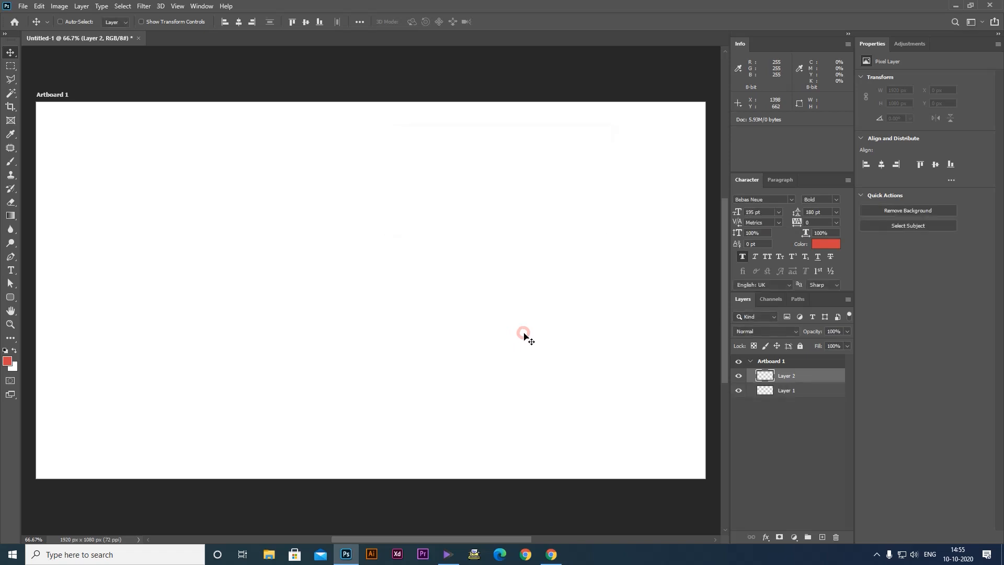
In Quick Mask mode, draw a wavy Pen path rising from the artboard's lower-left corner to its right edge and back along the bottom
{"action": "key", "text": "q"}
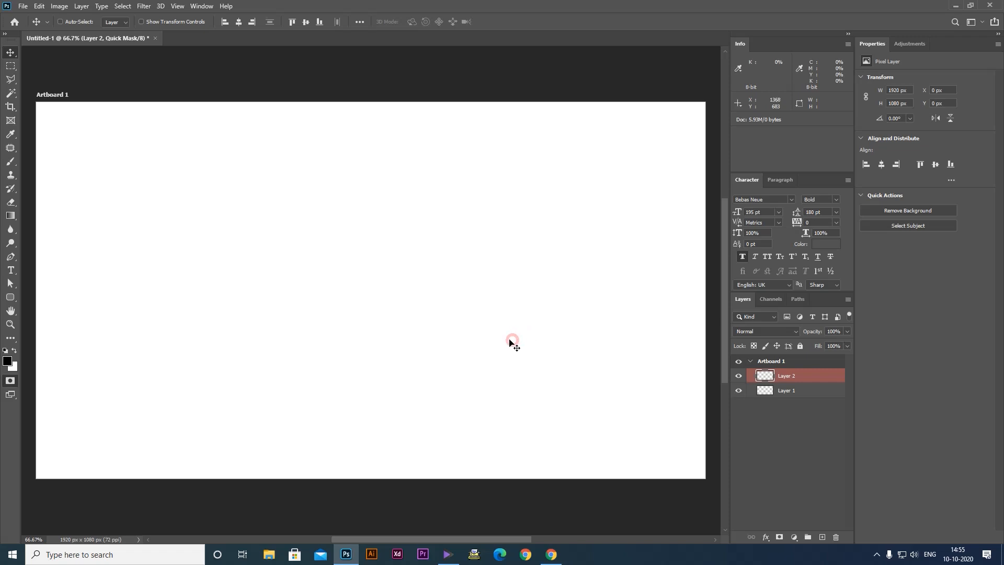
{"action": "key", "text": "p"}
{"action": "left_click", "coordinate": [83, 469]}
{"action": "left_click_drag", "start_coordinate": [195, 444], "coordinate": [270, 449]}
{"action": "mouse_move", "coordinate": [336, 414]}
{"action": "left_mouse_down"}
{"action": "mouse_move", "coordinate": [376, 404]}
{"action": "mouse_move", "coordinate": [413, 376]}
{"action": "left_mouse_up"}
{"action": "left_click_drag", "start_coordinate": [491, 354], "coordinate": [572, 347]}
{"action": "left_click_drag", "start_coordinate": [616, 311], "coordinate": [678, 266]}
{"action": "left_click_drag", "start_coordinate": [697, 229], "coordinate": [714, 206]}
{"action": "left_click", "coordinate": [706, 482]}
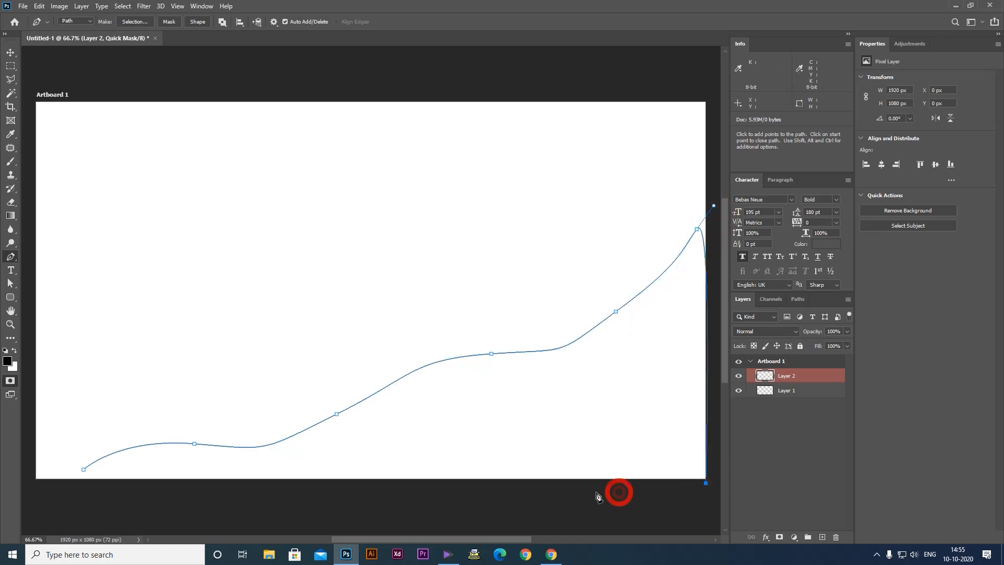
{"action": "left_click", "coordinate": [67, 486]}
Convert the wavy path to a selection, fill it with black on the mask and deselect it
{"action": "key", "text": "ctrl+Return"}
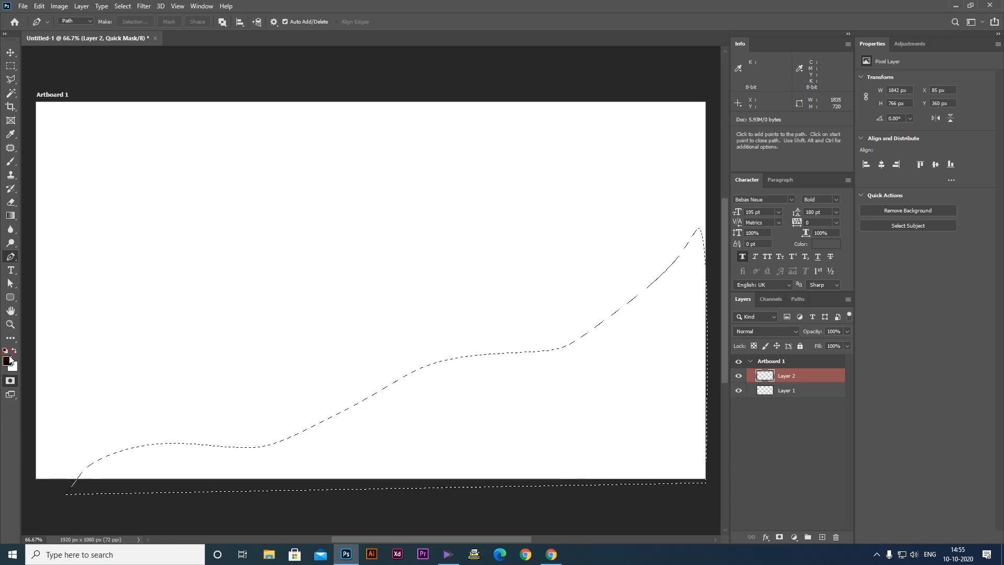
{"action": "key", "text": "alt+BackSpace"}
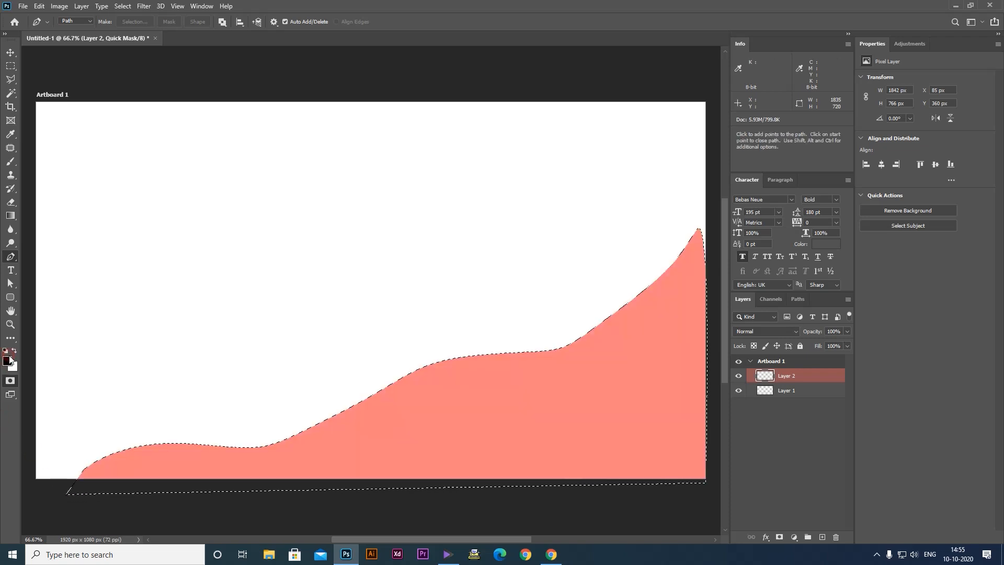
{"action": "key", "text": "ctrl+d"}
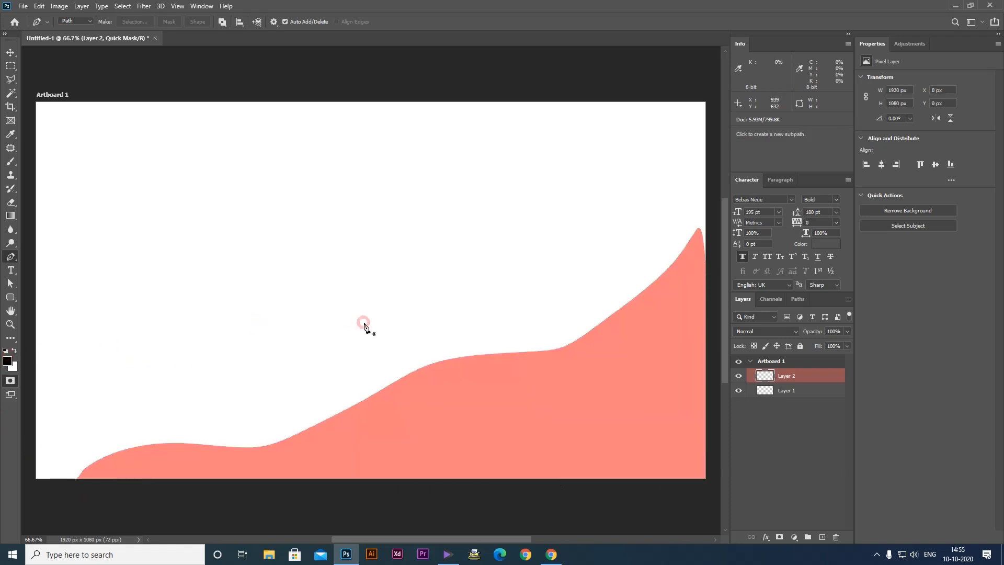
Apply a Gaussian Blur with a radius of 23.5 pixels to the wave-shaped mask
{"action": "key", "text": "alt+t"}
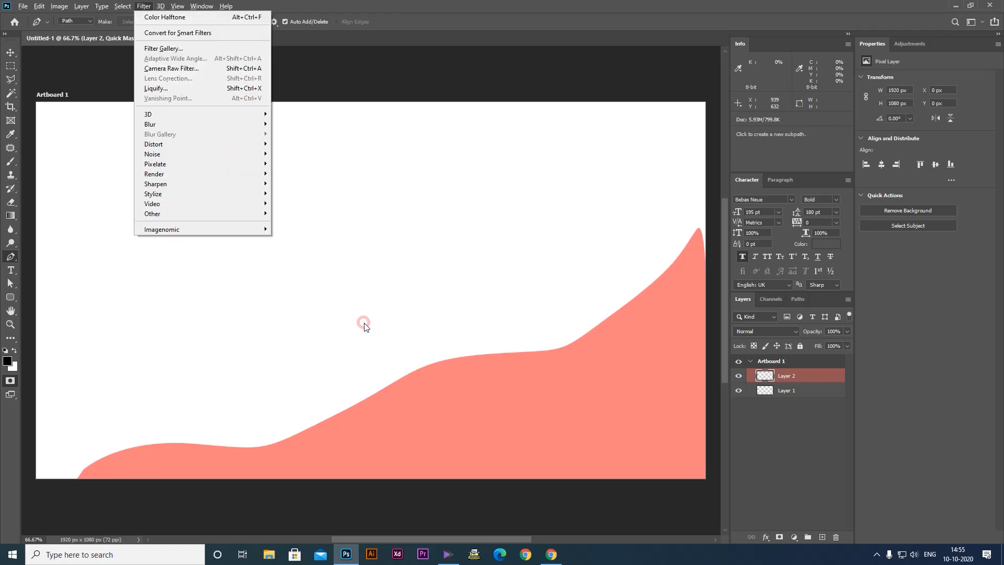
{"action": "mouse_move", "coordinate": [218, 124]}
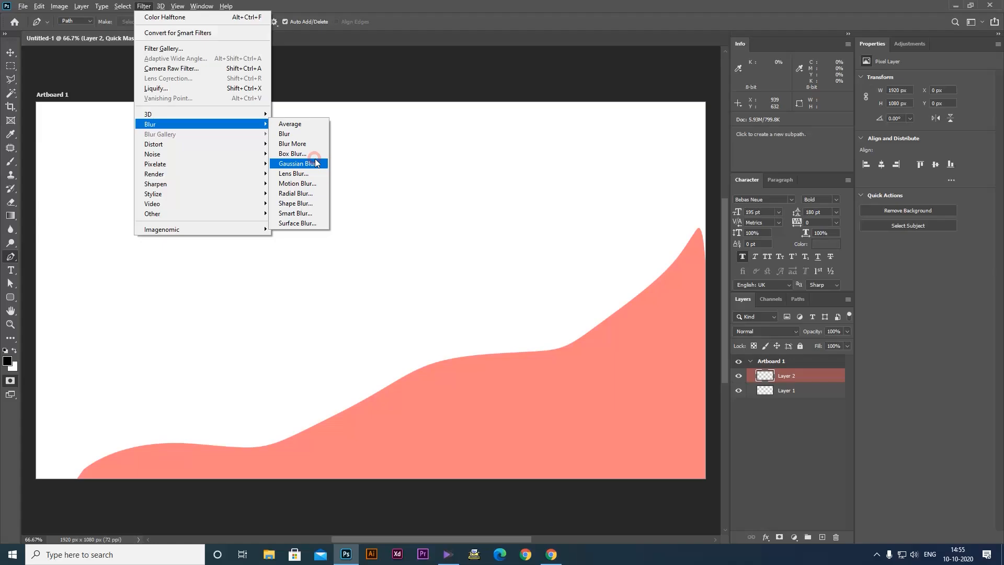
{"action": "left_click", "coordinate": [410, 226]}
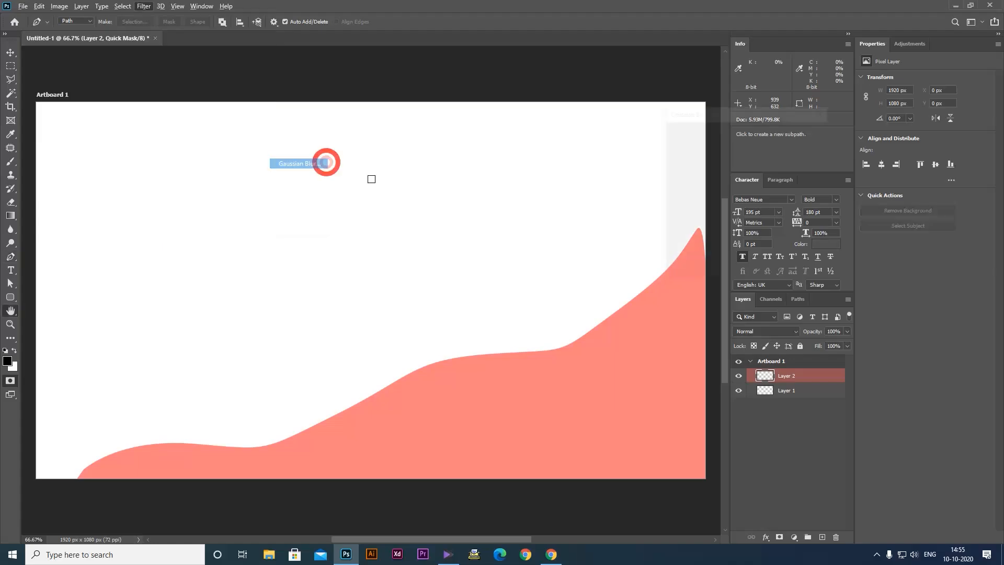
{"action": "left_click_drag", "start_coordinate": [698, 276], "coordinate": [716, 274]}
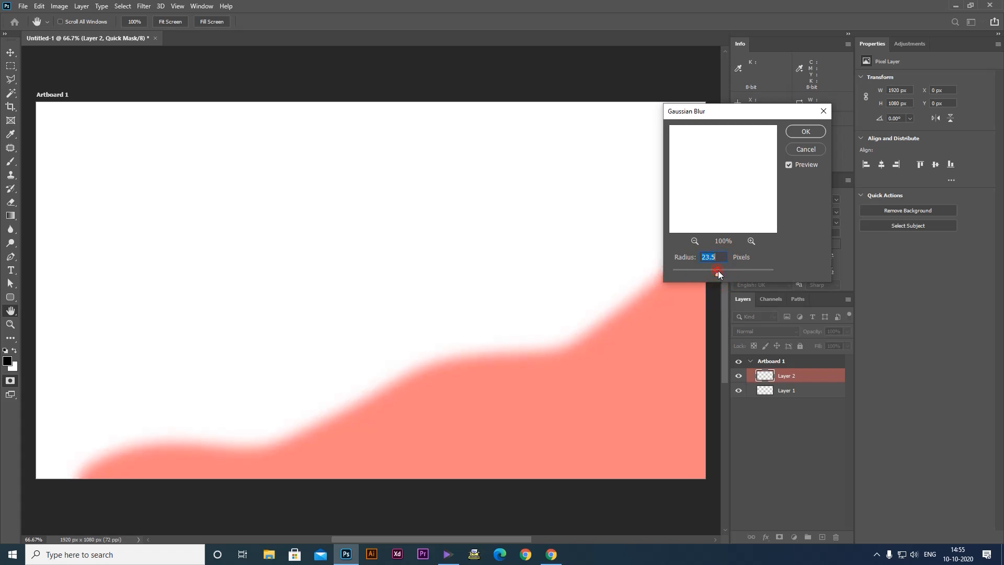
{"action": "left_click", "coordinate": [796, 131]}
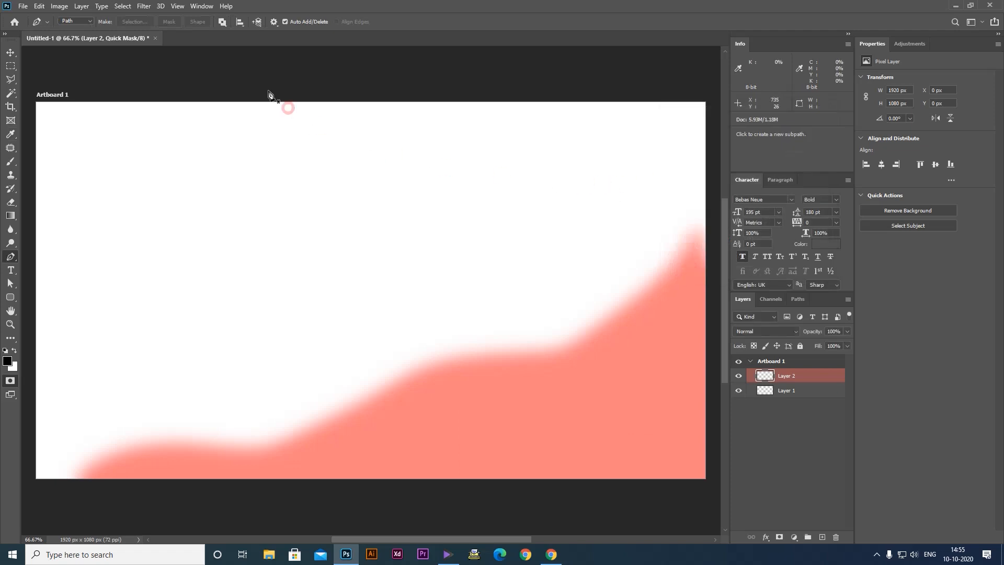
Apply the Color Halftone filter to the blurred wave mask with a maximum radius of 15 pixels and all screen angles at 0
{"action": "left_click", "coordinate": [146, 7]}
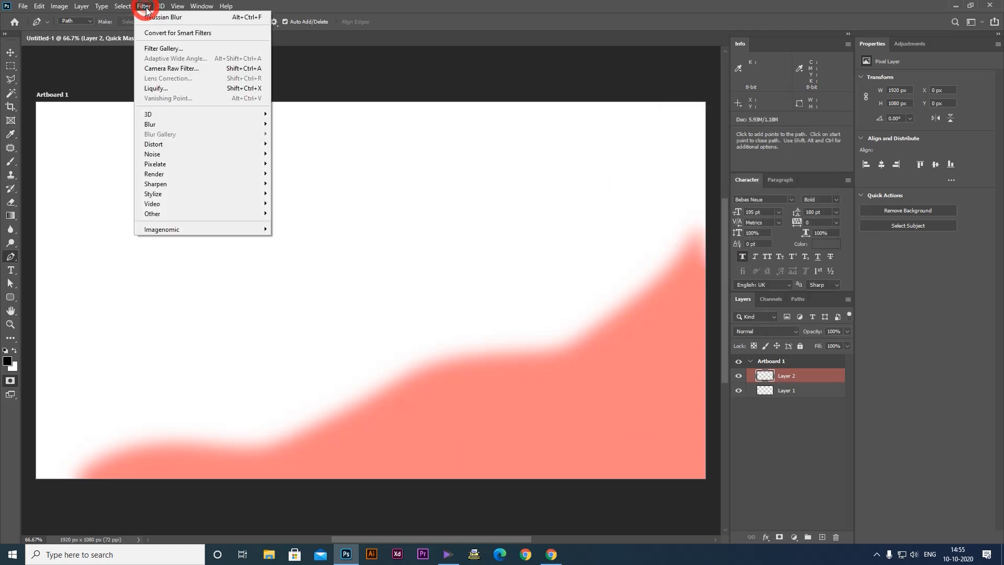
{"action": "left_click", "coordinate": [165, 166]}
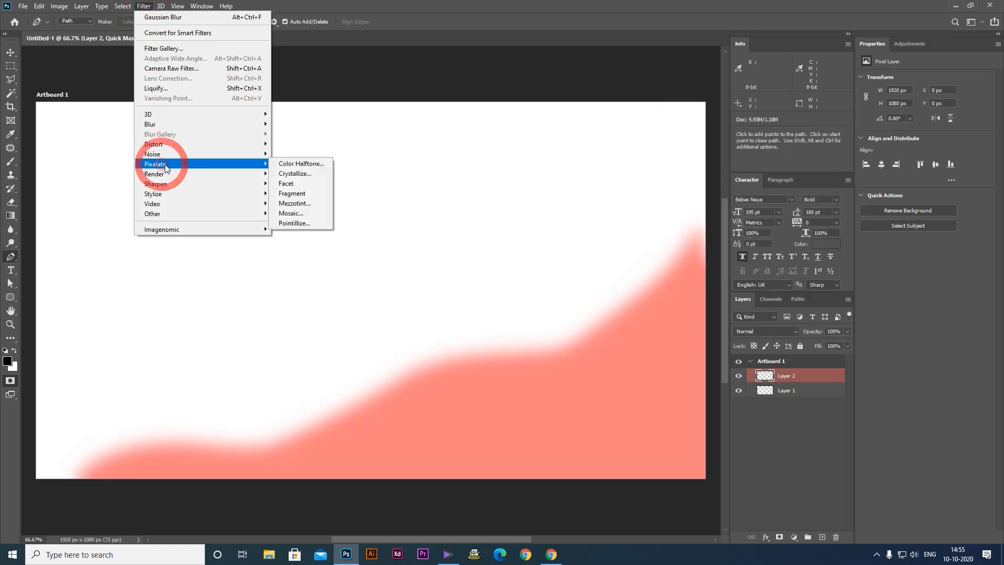
{"action": "left_click", "coordinate": [319, 161]}
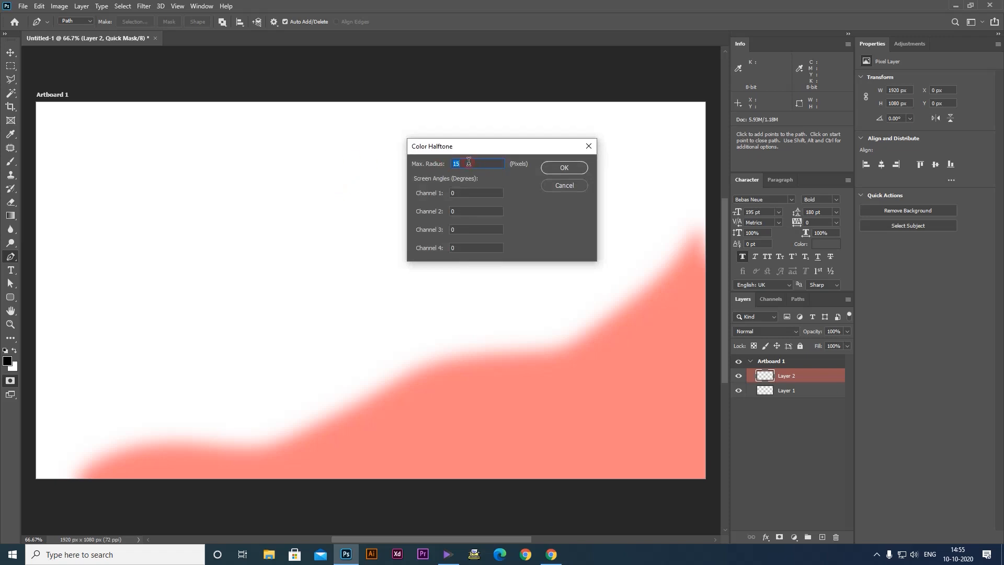
{"action": "left_click_drag", "start_coordinate": [473, 164], "coordinate": [451, 165]}
{"action": "key", "text": "Return"}
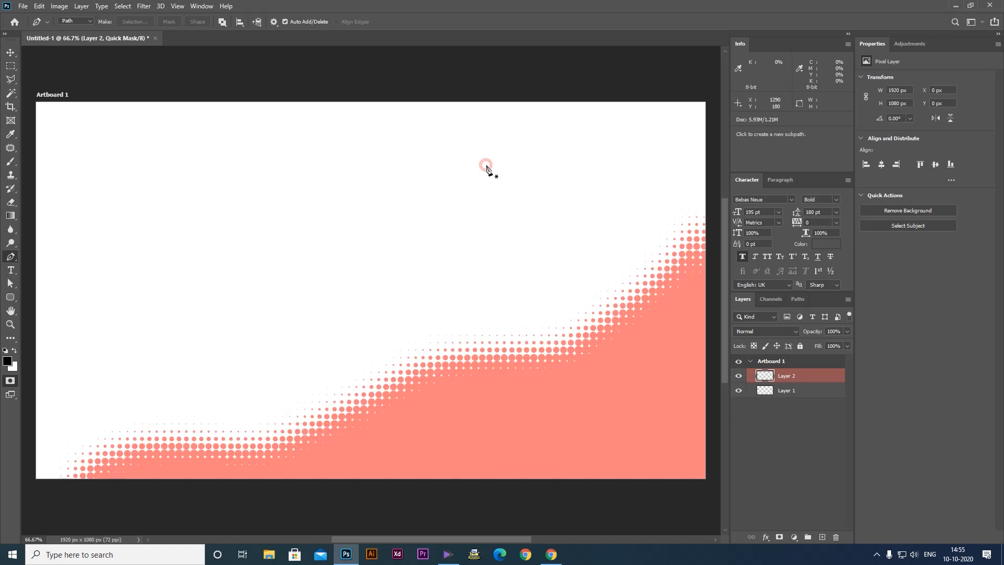
Exit Quick Mask mode, invert the selection, fill the halftone wave with the red foreground color and deselect it
{"action": "key", "text": "q"}
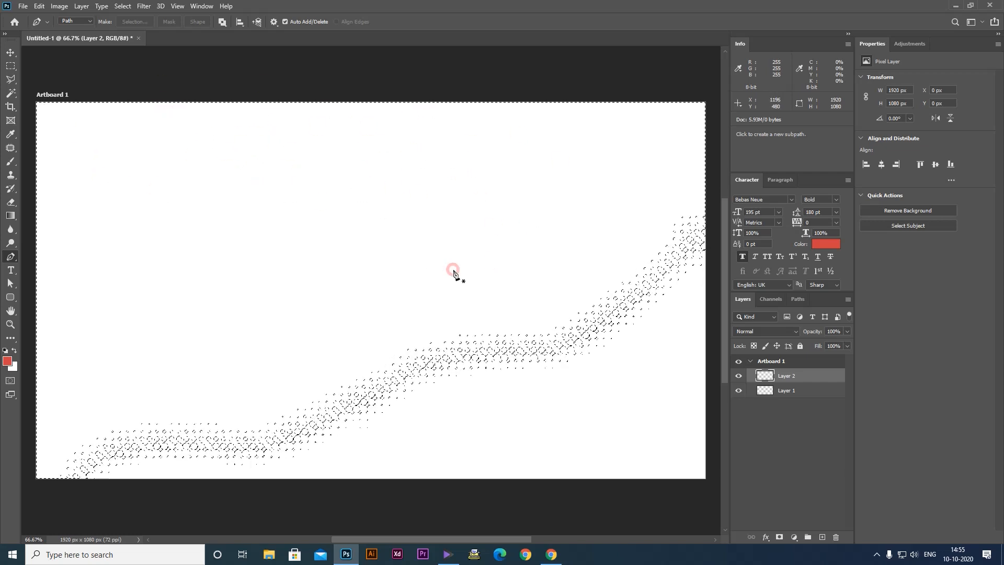
{"action": "key", "text": "ctrl+shift+i"}
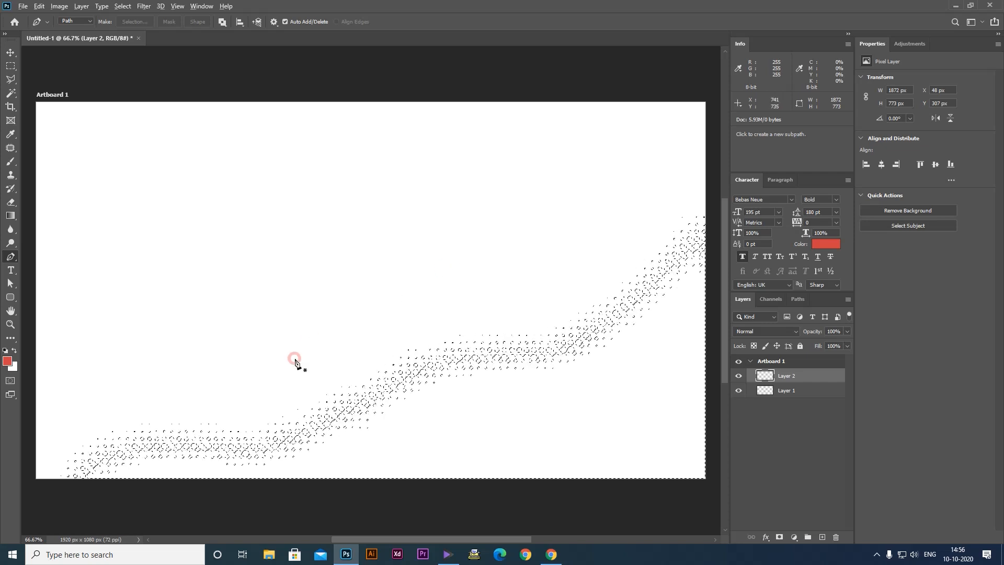
{"action": "key", "text": "alt+BackSpace"}
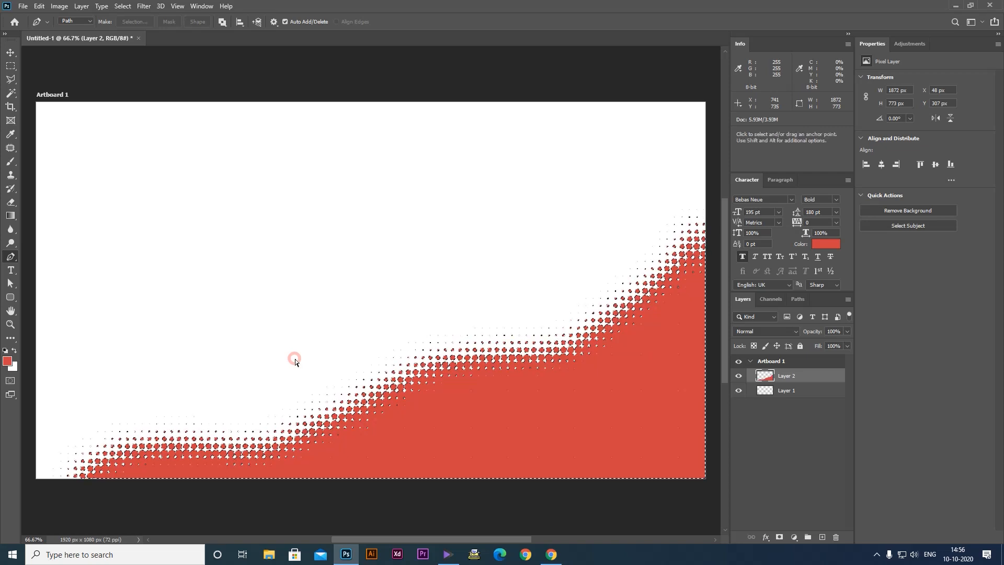
{"action": "key", "text": "ctrl+d"}
Try to move the red halftone wave up and to the left on the artboard
{"action": "key", "text": "v"}
{"action": "left_click_drag", "start_coordinate": [501, 412], "coordinate": [467, 393]}
{"action": "key", "text": "ctrl+z"}
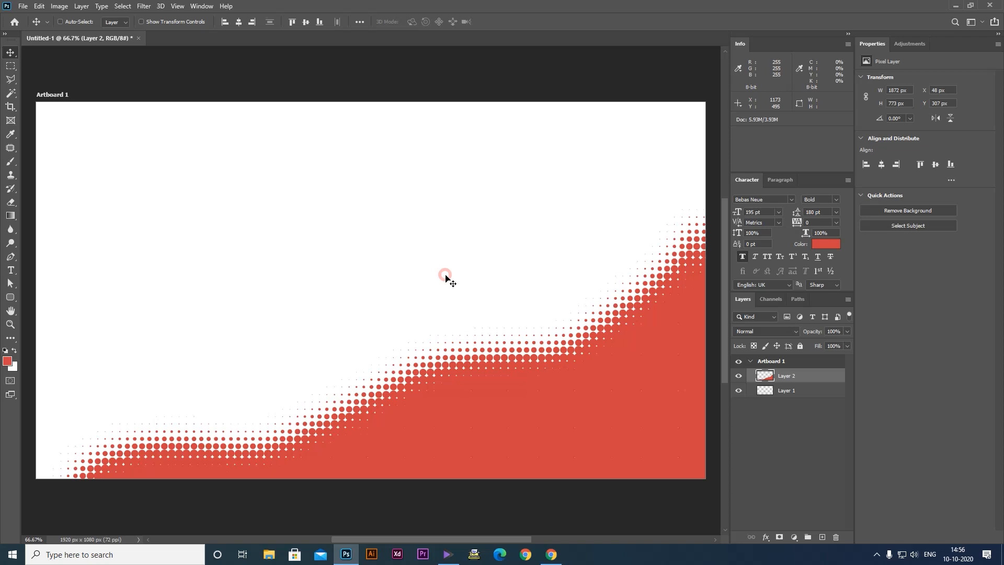
Delete the wave layer and add a new blank layer with the default name above Layer 1
{"action": "key", "text": "Delete"}
{"action": "key", "text": "ctrl+shift+n"}
{"action": "key", "text": "Return"}
In Quick Mask mode, add the text UXUIMANIA near the middle of the artboard as a mask and deselect it
{"action": "key", "text": "q"}
{"action": "key", "text": "t"}
{"action": "left_click", "coordinate": [235, 317]}
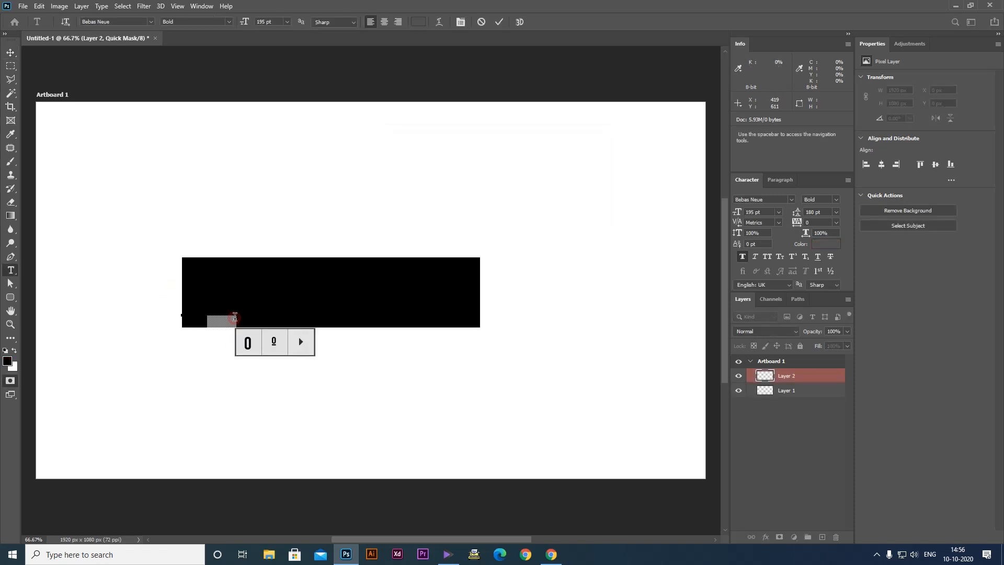
{"action": "type", "text": "UXUIMANIA"}
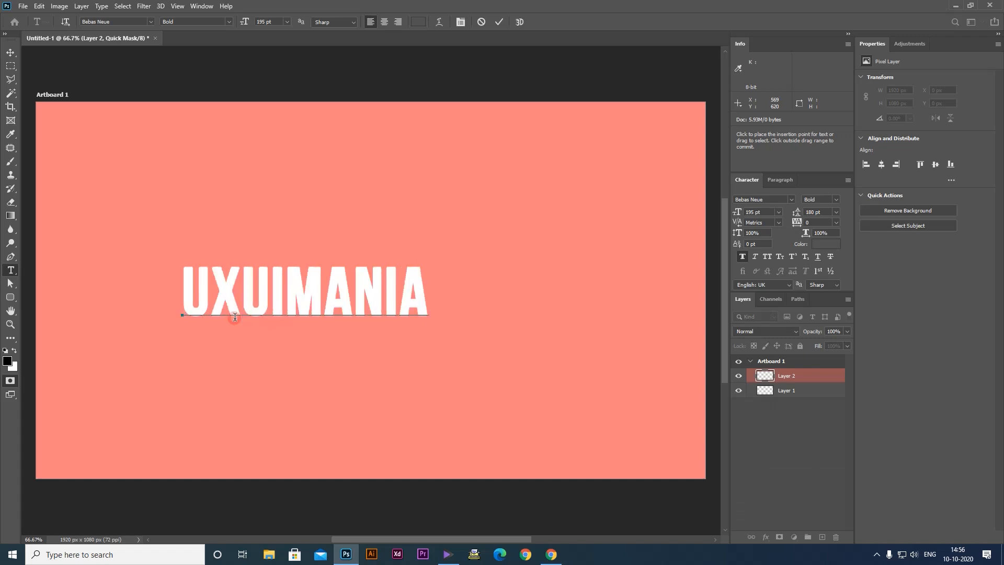
{"action": "key", "text": "ctrl+Return"}
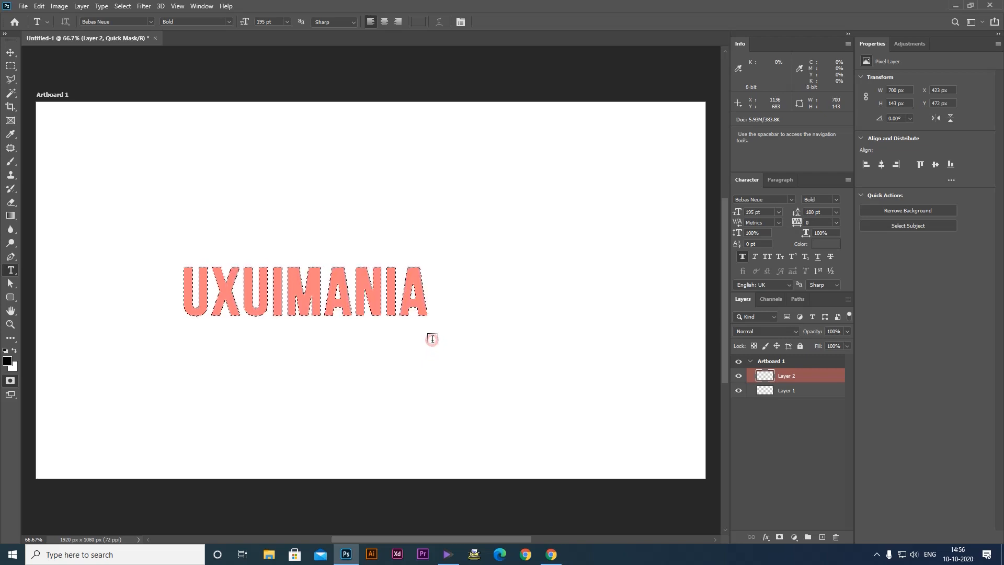
{"action": "key", "text": "ctrl+d"}
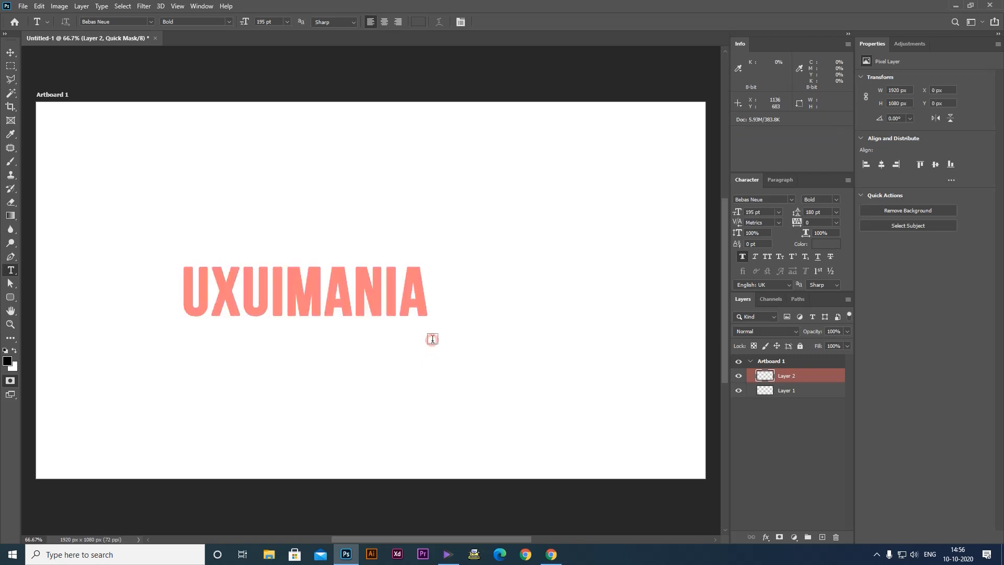
Apply a slight Gaussian Blur to the UXUIMANIA text mask, with a radius below 23.5 pixels
{"action": "key", "text": "v"}
{"action": "key", "text": "alt+t"}
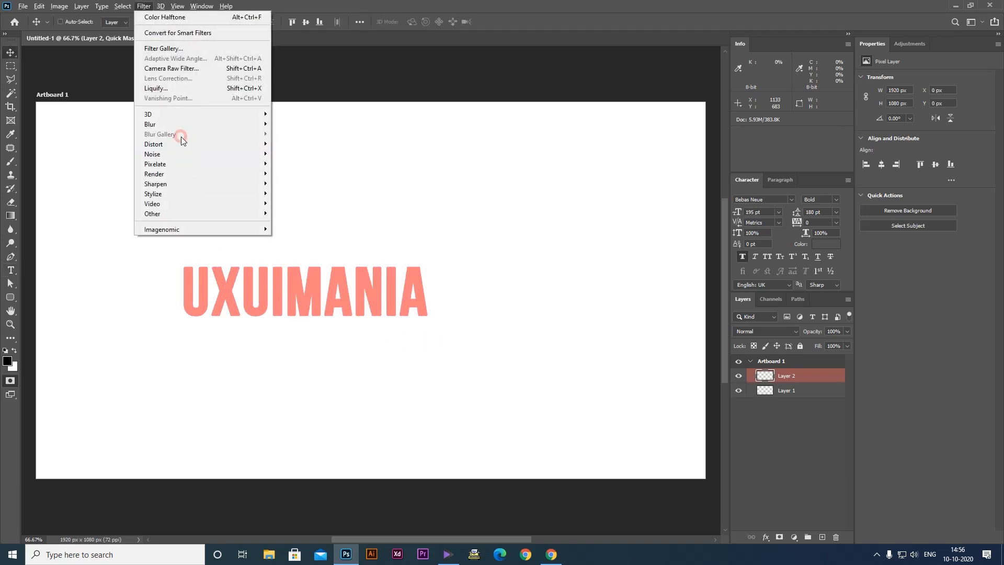
{"action": "mouse_move", "coordinate": [177, 126]}
{"action": "left_click", "coordinate": [297, 165]}
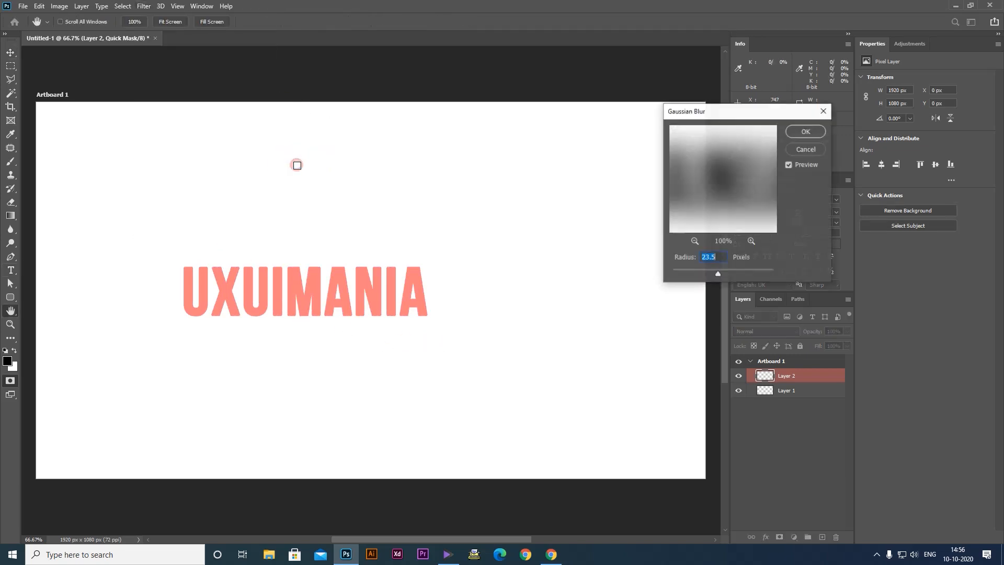
{"action": "left_click_drag", "start_coordinate": [691, 269], "coordinate": [696, 272]}
{"action": "left_click", "coordinate": [805, 132]}
Try the Color Halftone filter on the blurred text mask with a maximum radius of 15 pixels and all screen angles at 0
{"action": "key", "text": "alt+t"}
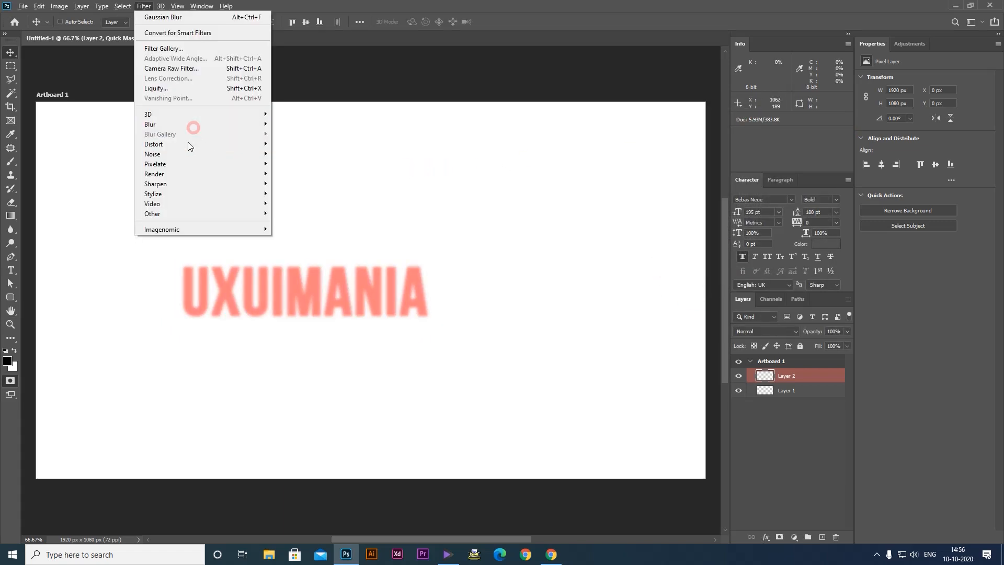
{"action": "mouse_move", "coordinate": [173, 167]}
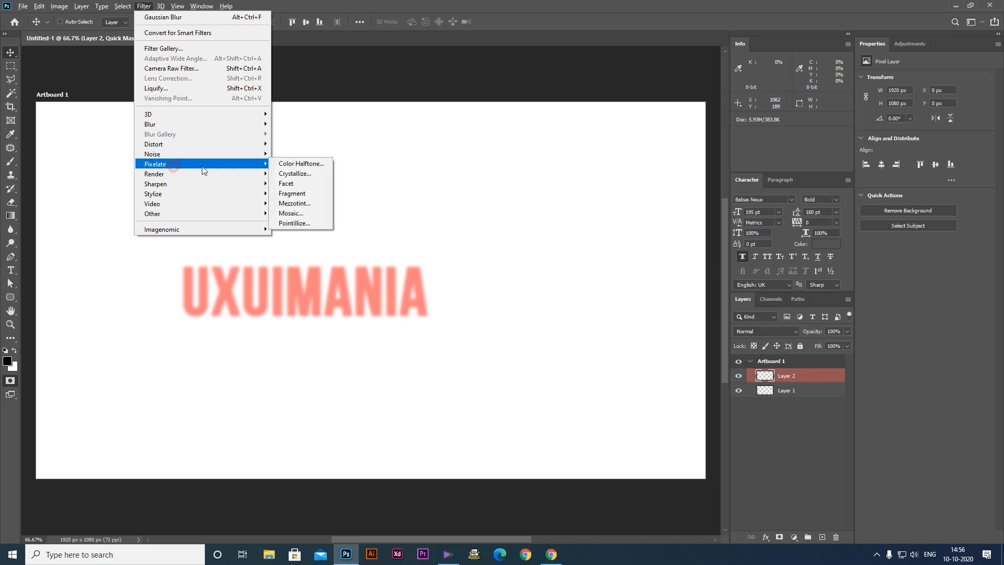
{"action": "left_click", "coordinate": [323, 169]}
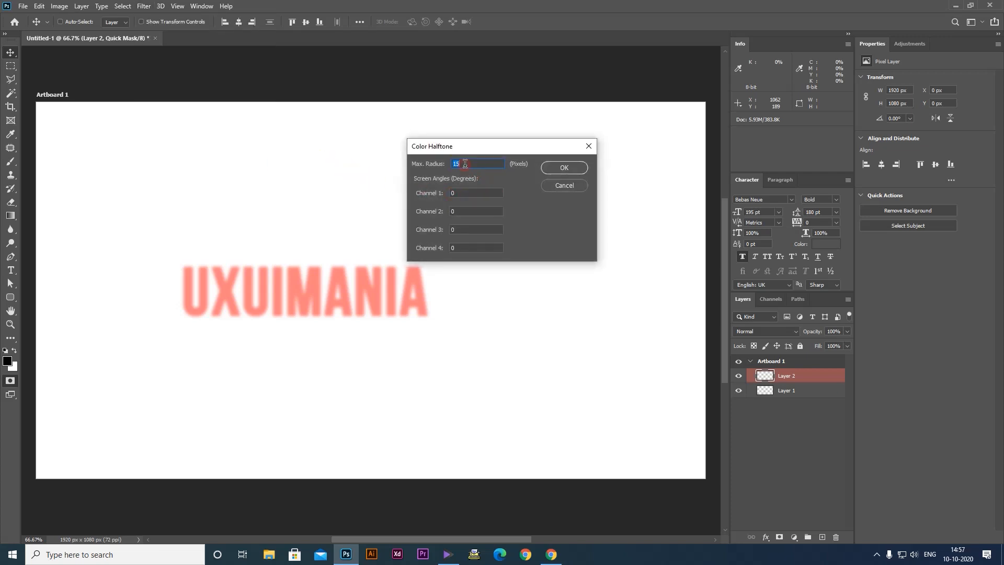
{"action": "key", "text": "Return"}
{"action": "scroll", "coordinate": [330, 276], "scroll_direction": "up", "scroll_amount": 1}
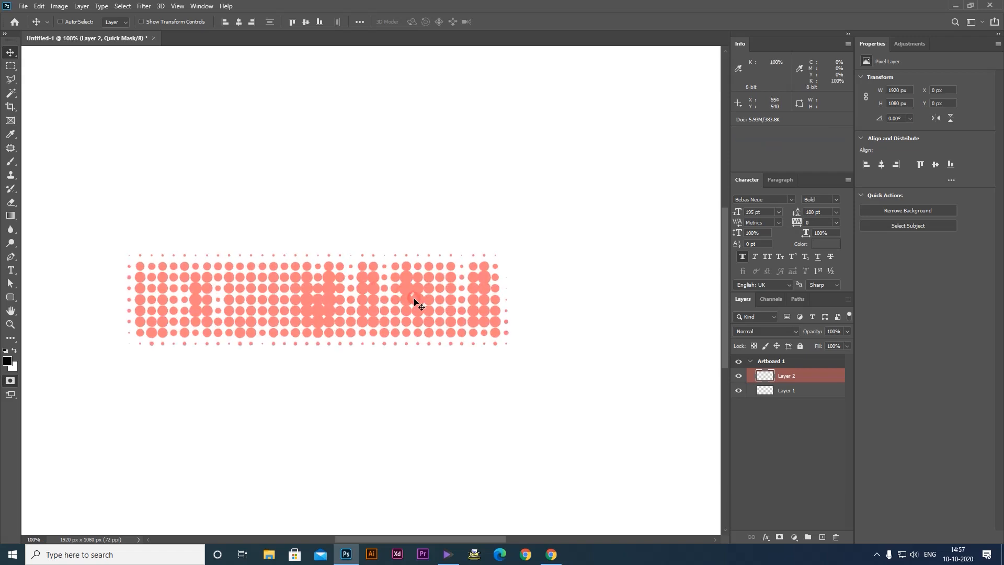
{"action": "key", "text": "ctrl"}
{"action": "key", "text": "ctrl+z"}
Apply the Color Halftone filter to the text mask with a maximum radius below 15 pixels and all screen angles at 0
{"action": "key", "text": "alt+t"}
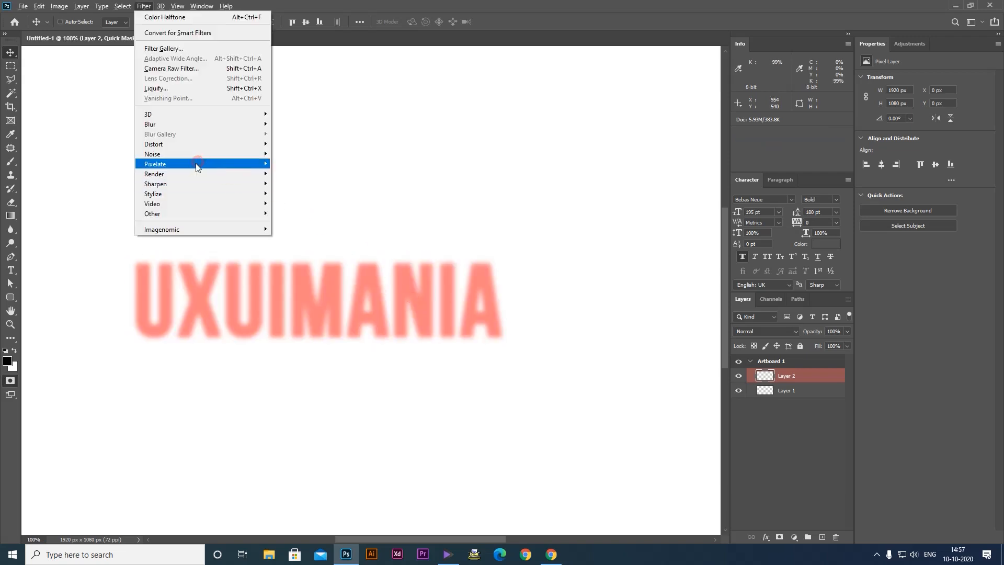
{"action": "mouse_move", "coordinate": [199, 164]}
{"action": "left_click", "coordinate": [298, 162]}
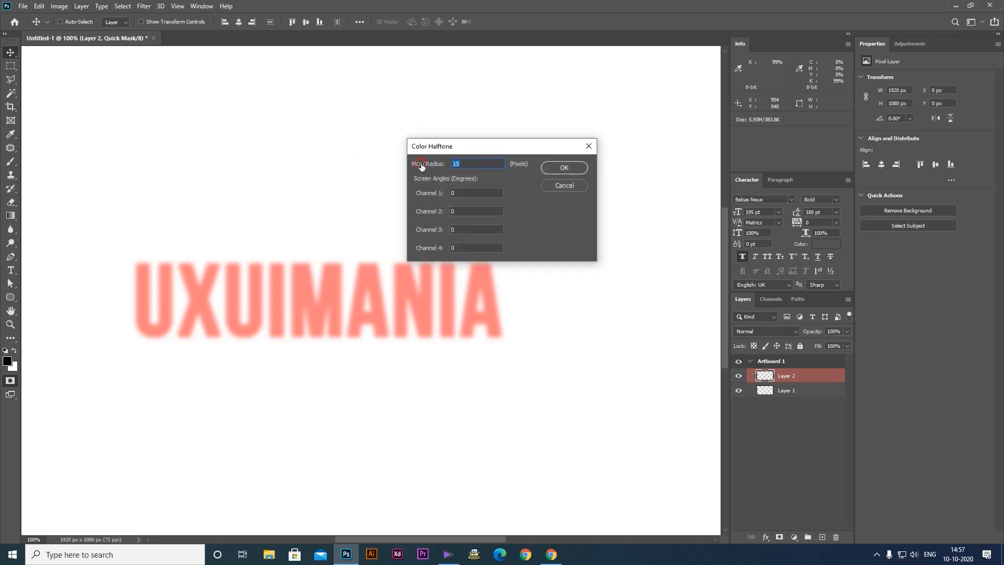
{"action": "left_click", "coordinate": [566, 168]}
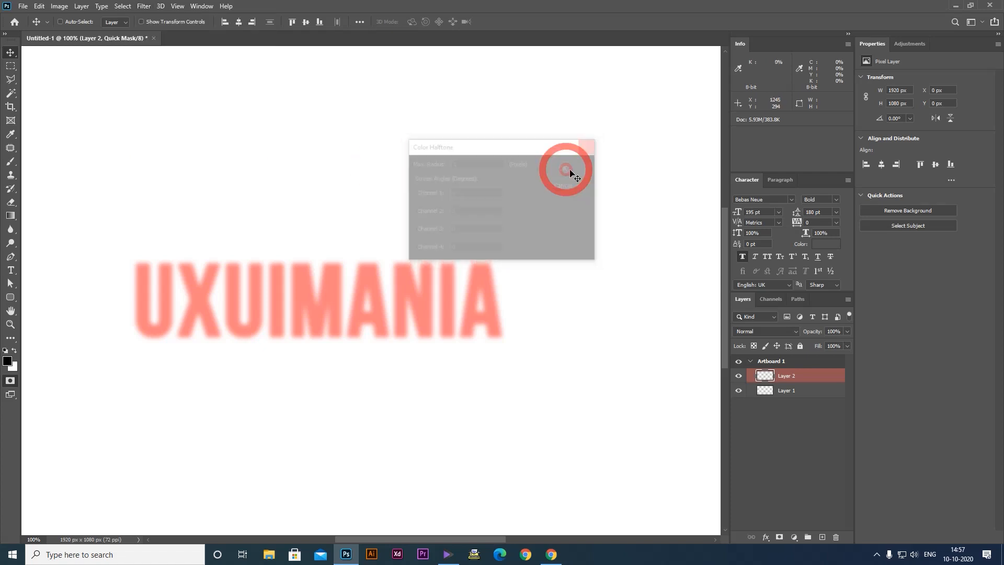
{"action": "key", "text": "ctrl+minus"}
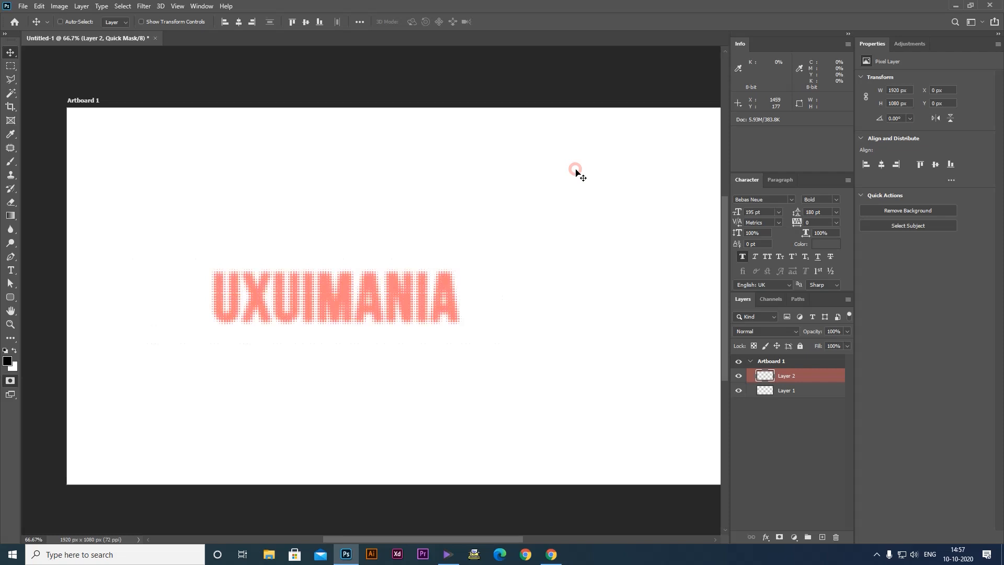
{"action": "key", "text": "ctrl+plus"}
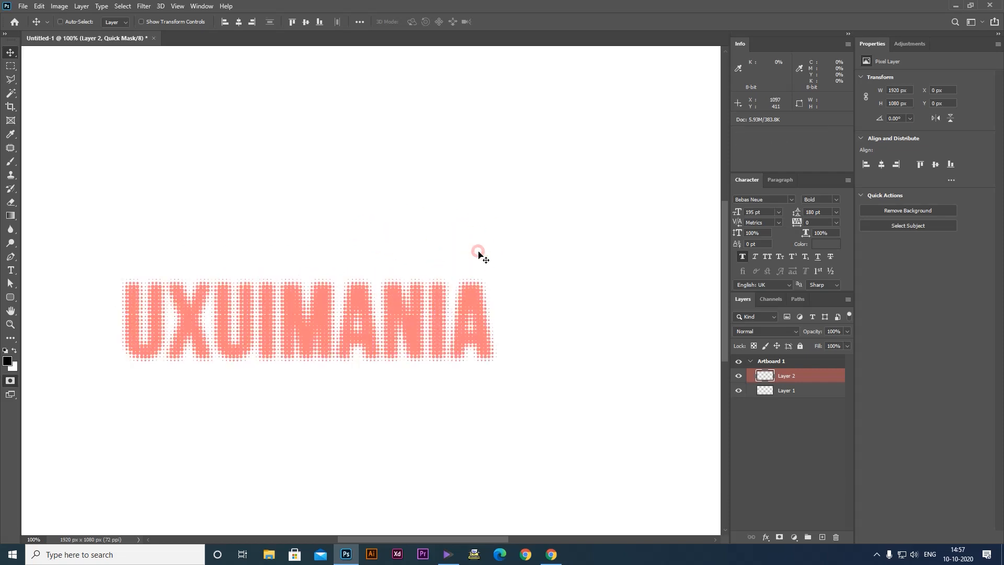
{"action": "key", "text": "ctrl+minus"}
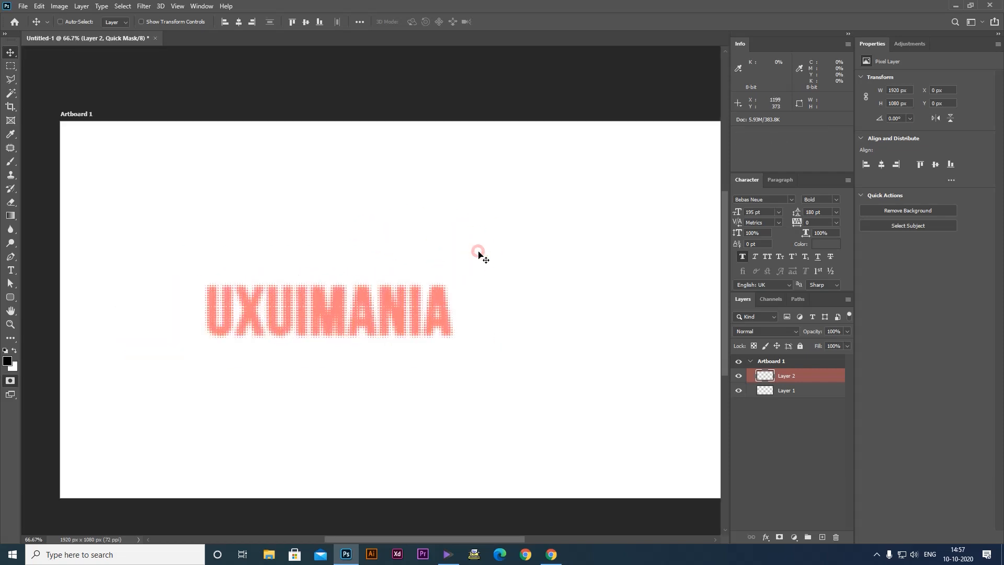
Exit Quick Mask mode with the halftone lettering selected, fill it with the red foreground color and deselect it
{"action": "key", "text": "q"}
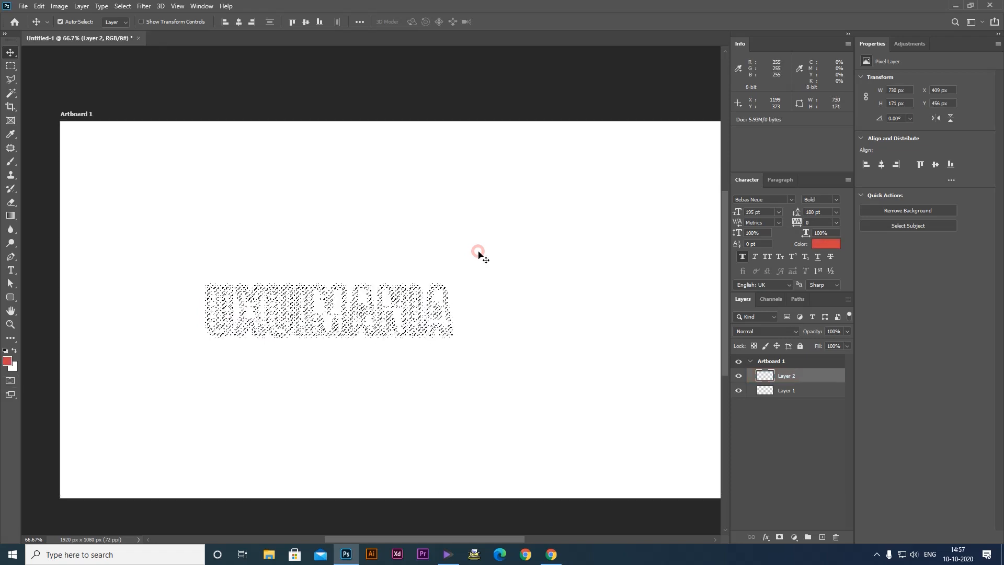
{"action": "key", "text": "alt+BackSpace"}
{"action": "key", "text": "ctrl+d"}
Move the red halftone lettering horizontally toward the artboard's center, to about X 565 px
{"action": "left_click_drag", "start_coordinate": [478, 254], "coordinate": [387, 340]}
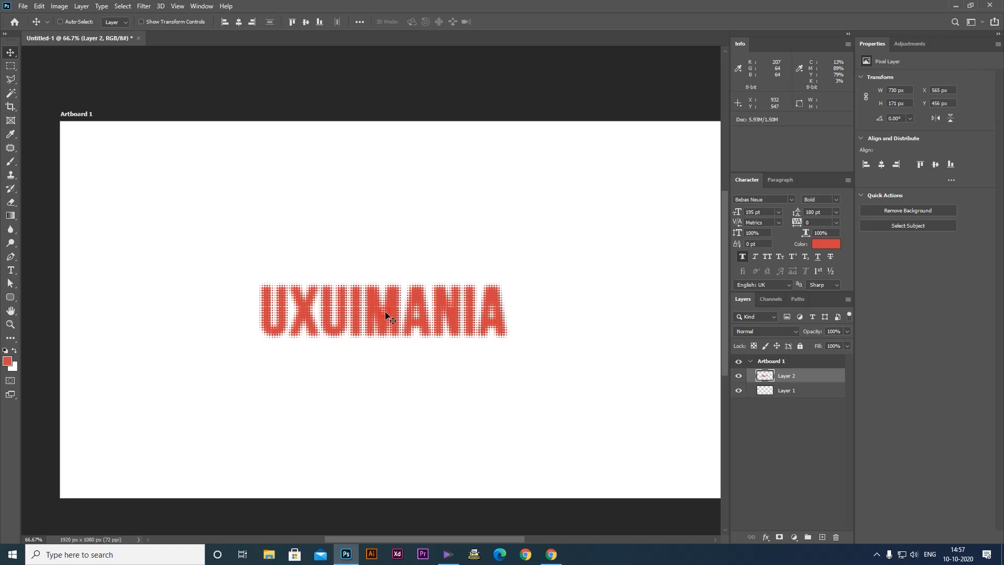
{"action": "key", "text": "ctrl+minus"}
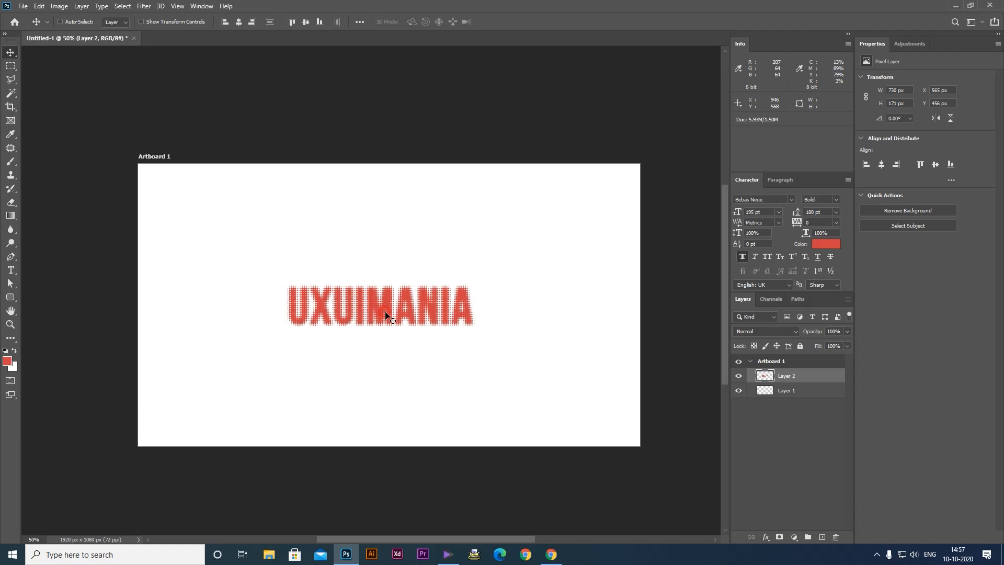
{"action": "key", "text": "ctrl+plus"}
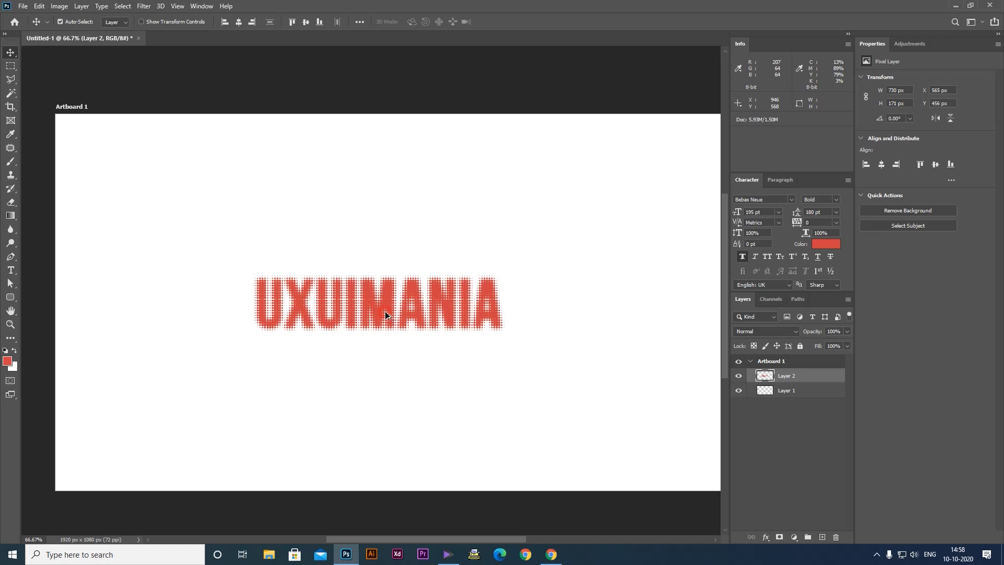
{"action": "key", "text": "ctrl+plus"}
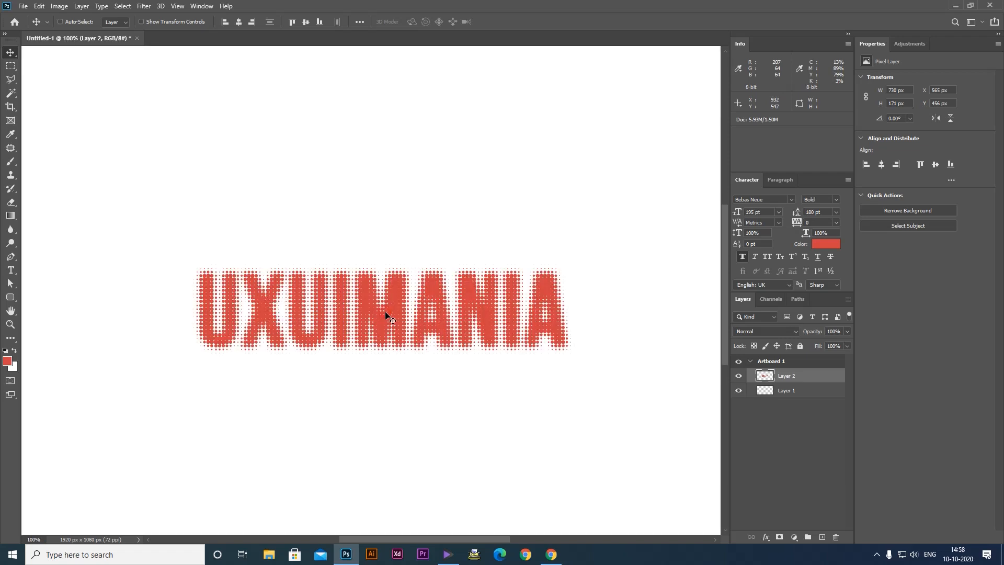